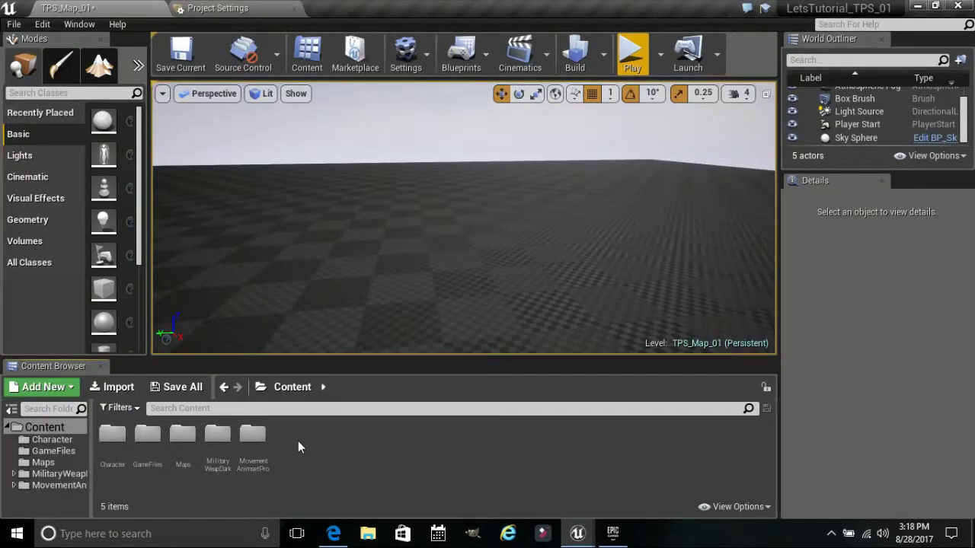
Create a new folder named Pickups in Content and open it
right_click(298, 442)
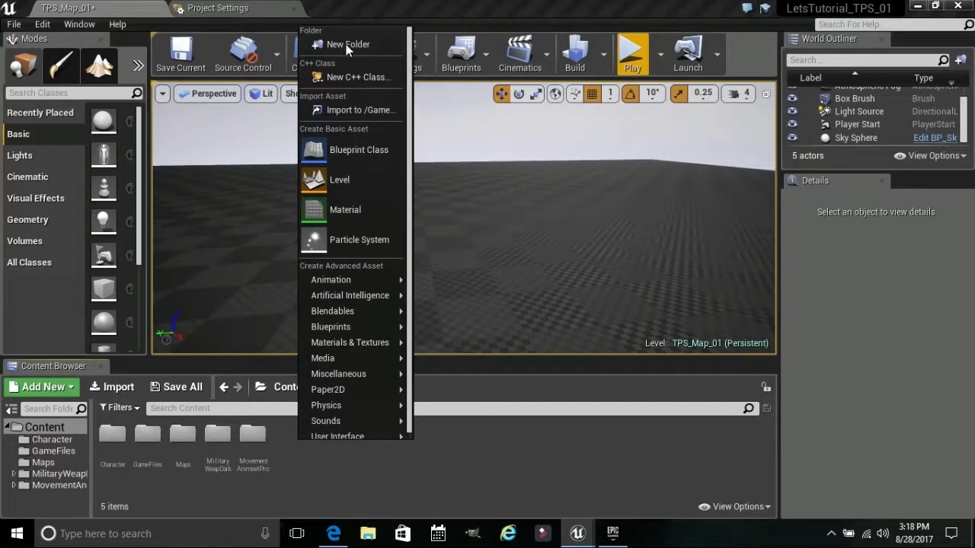
left_click(346, 44)
type("Pic")
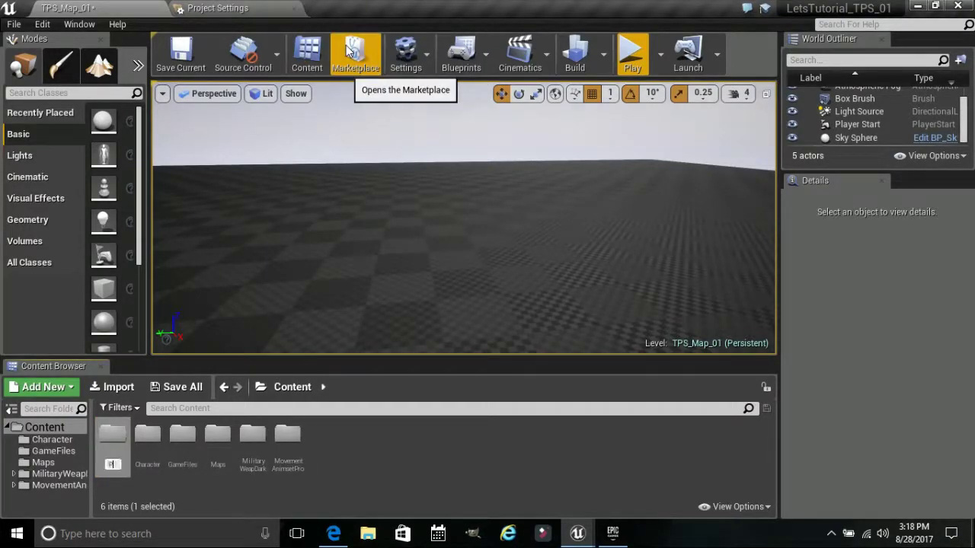
type("kups")
key("Return")
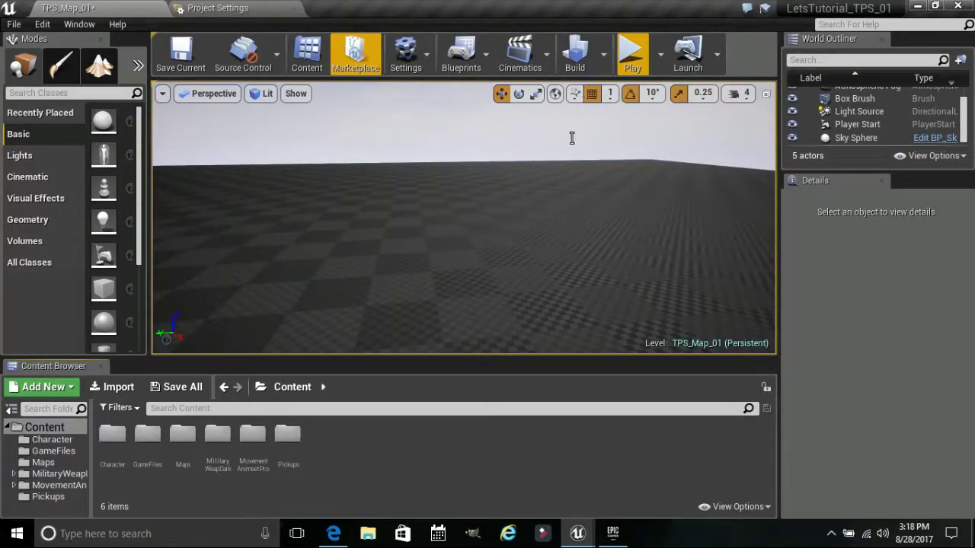
double_click(287, 433)
Create an Actor blueprint named WeaponPickups and open it in the Blueprint editor
right_click(149, 450)
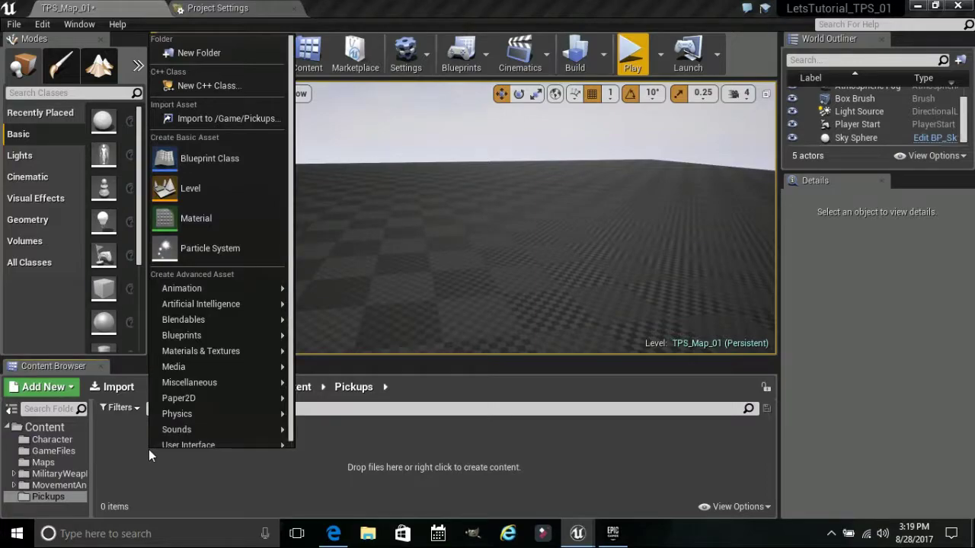
left_click(215, 158)
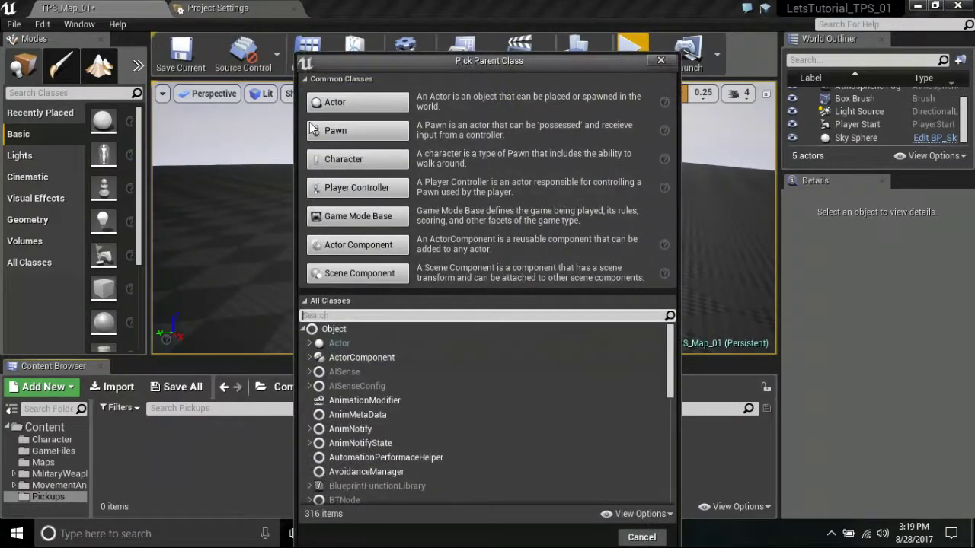
left_click(338, 108)
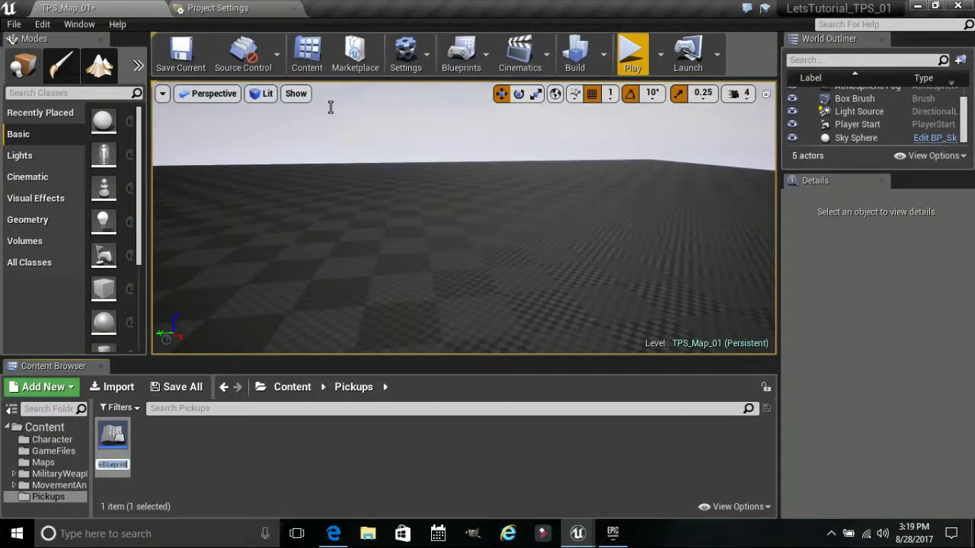
type("Wea")
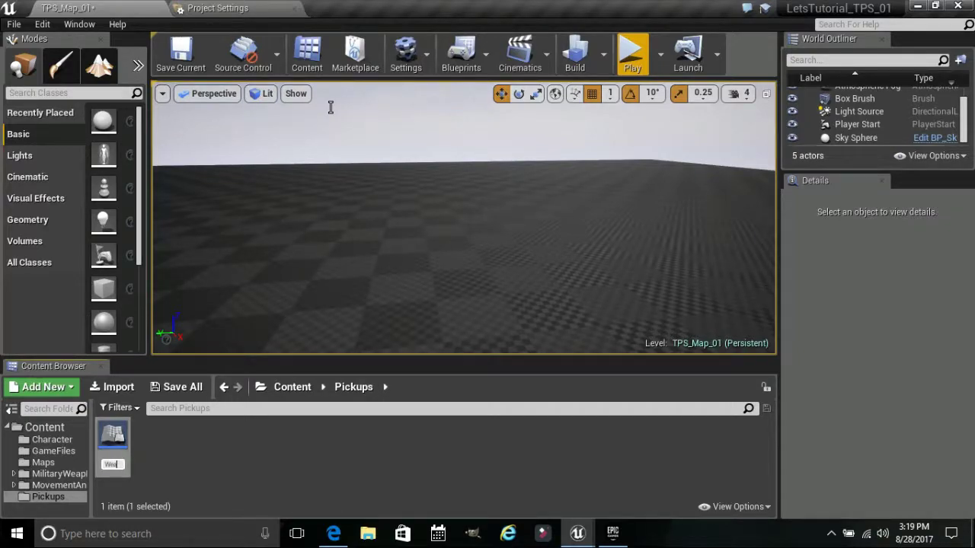
type("ponPickups")
key("Return")
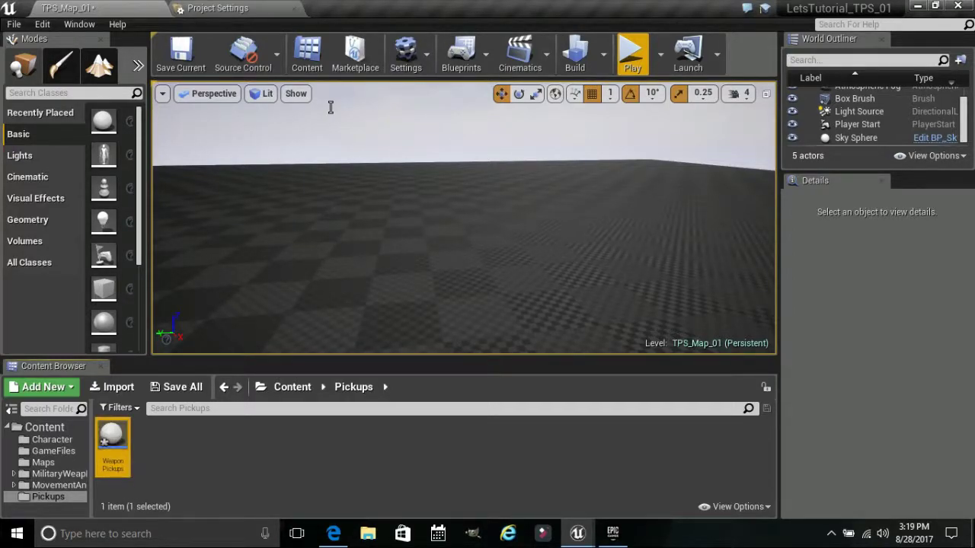
double_click(111, 431)
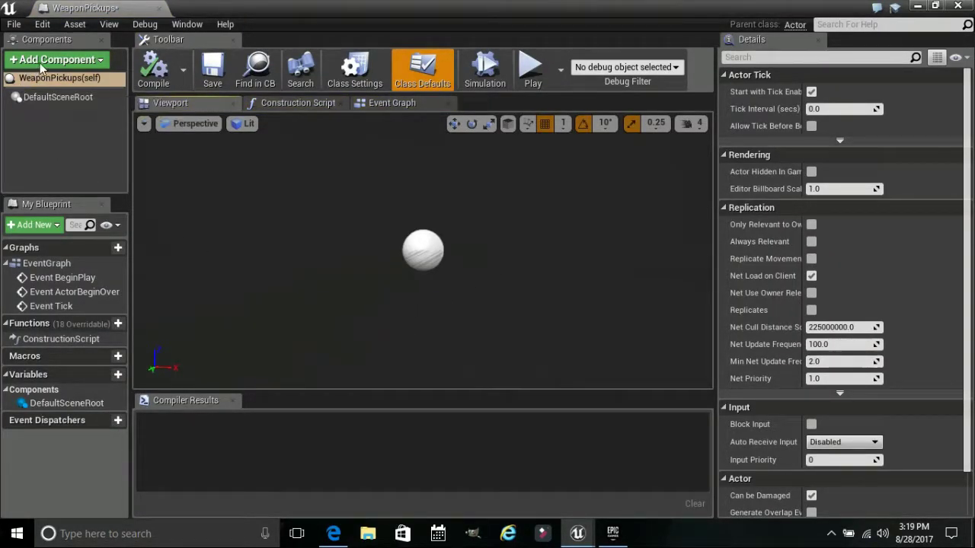
Add a Skeletal Mesh component, keeping the default name SkeletalMesh, under DefaultSceneRoot
left_click(43, 63)
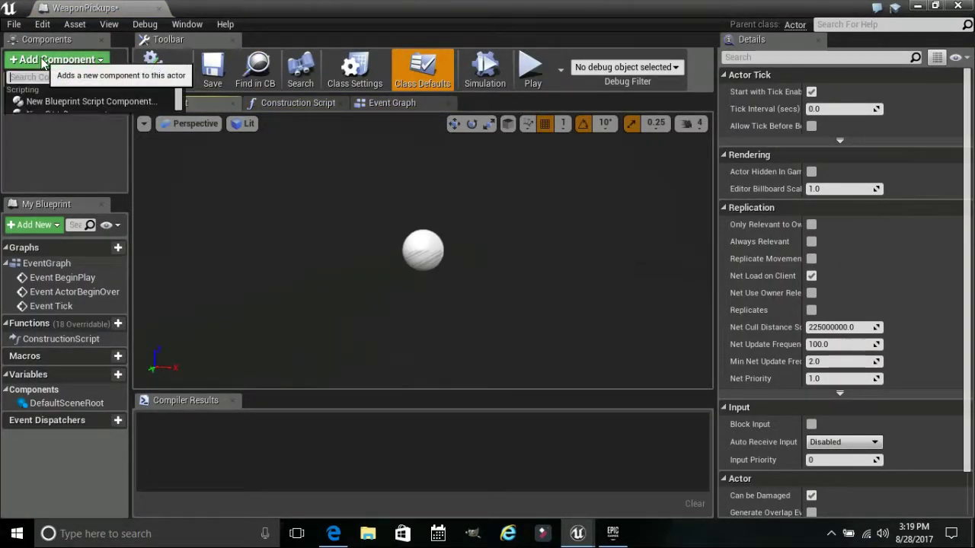
type("Sk")
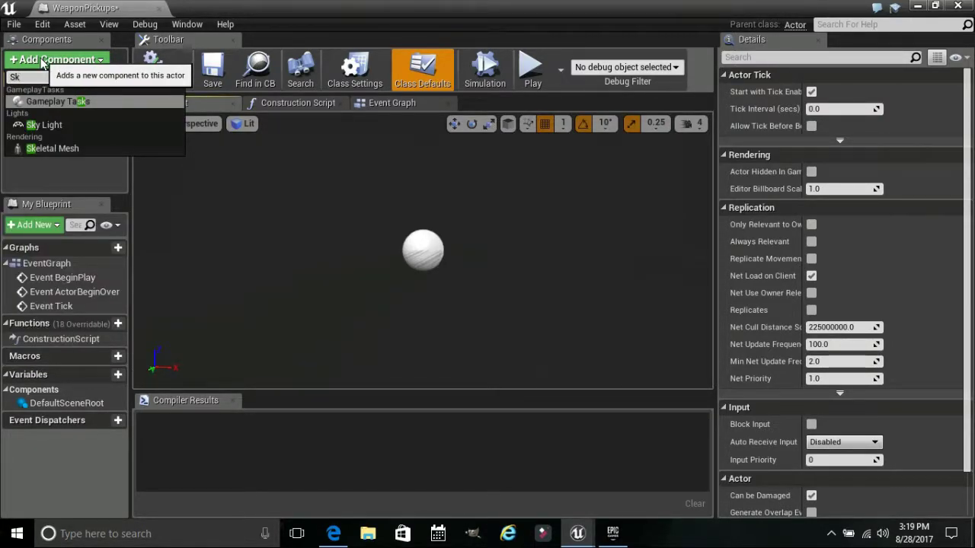
type("e")
left_click(97, 100)
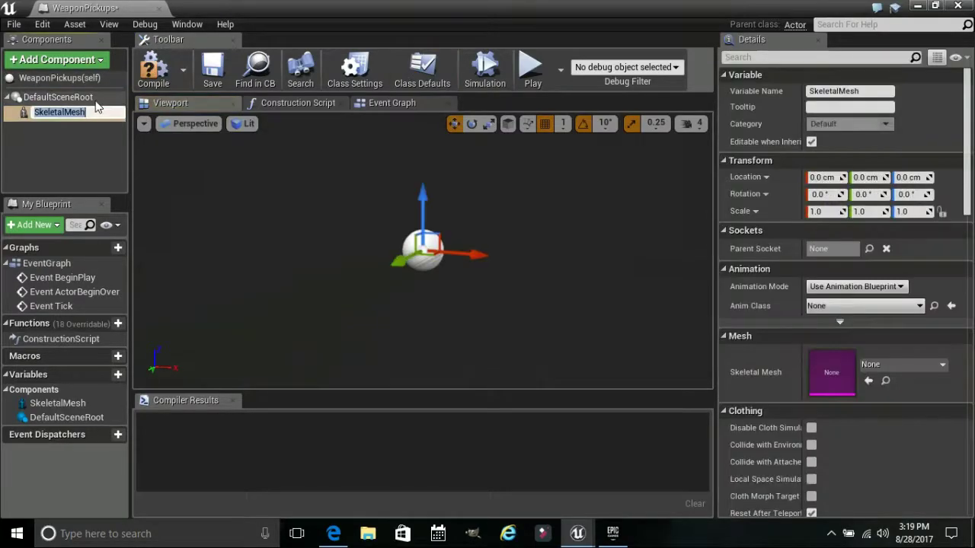
left_click(69, 164)
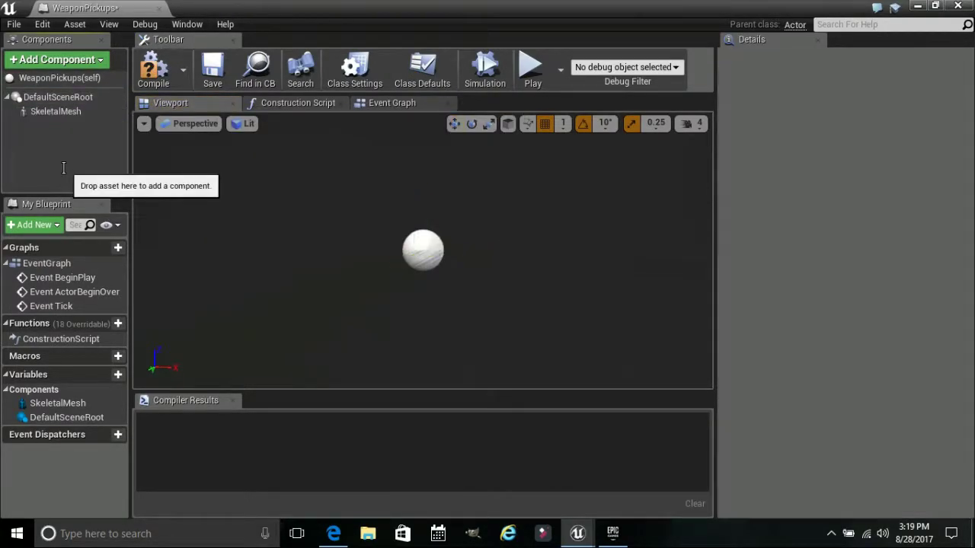
left_click(51, 111)
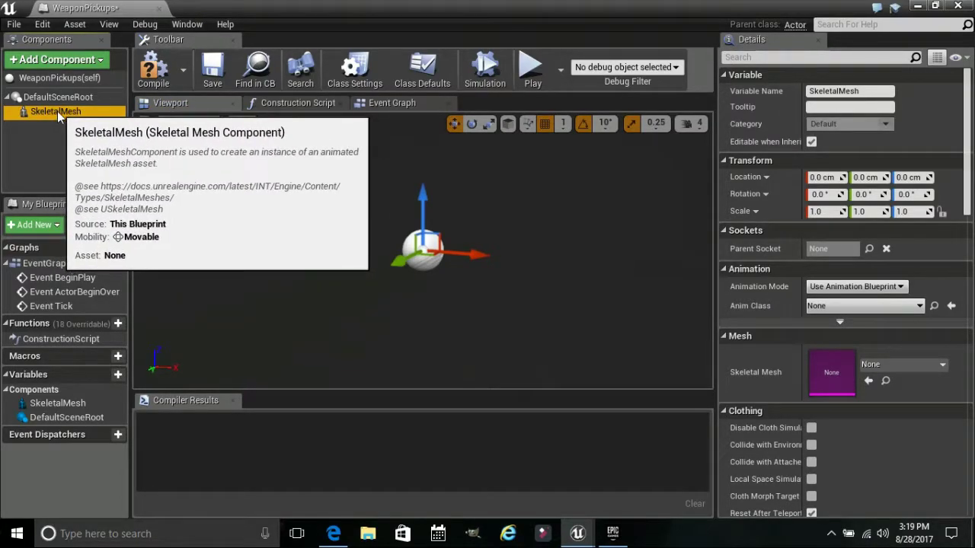
left_click(40, 133)
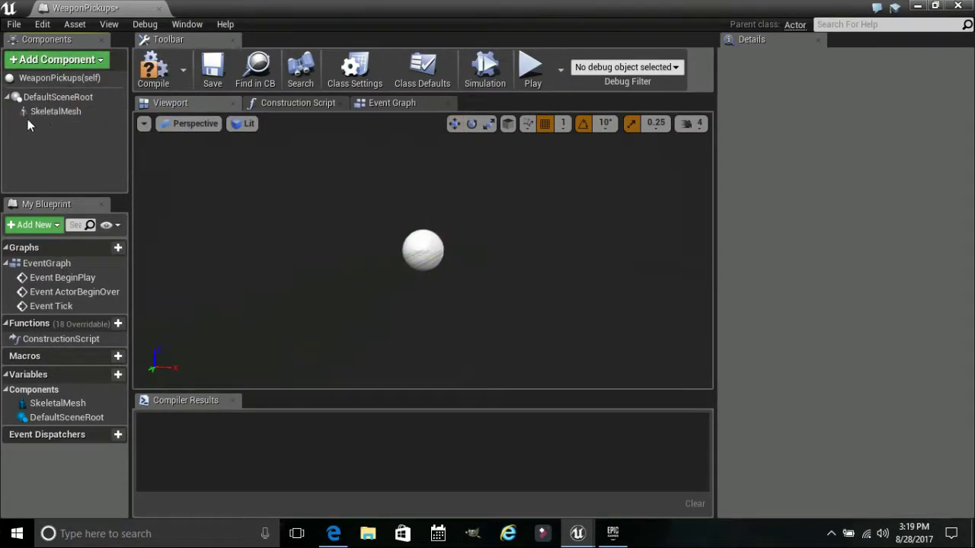
Add a Sphere Collision component with the default name Sphere
left_click(63, 64)
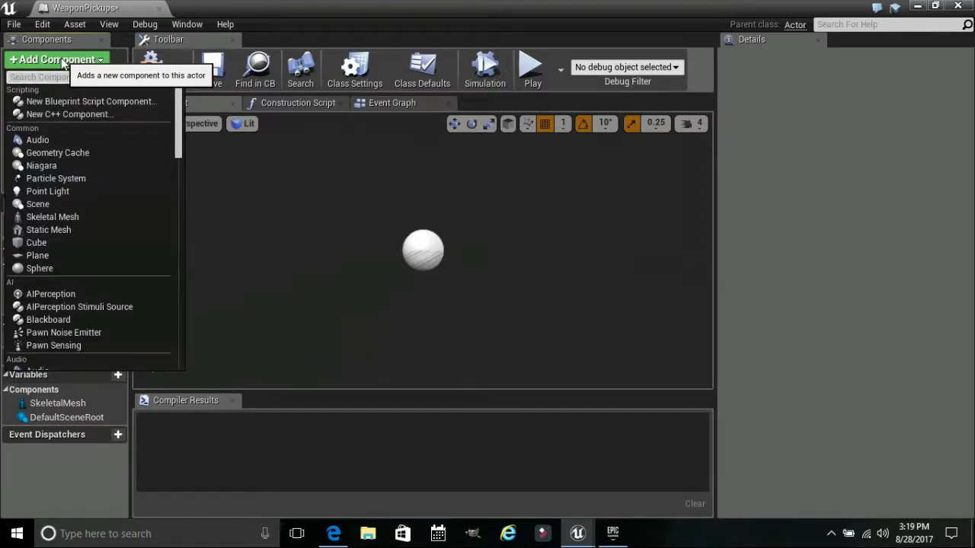
type("Sphere")
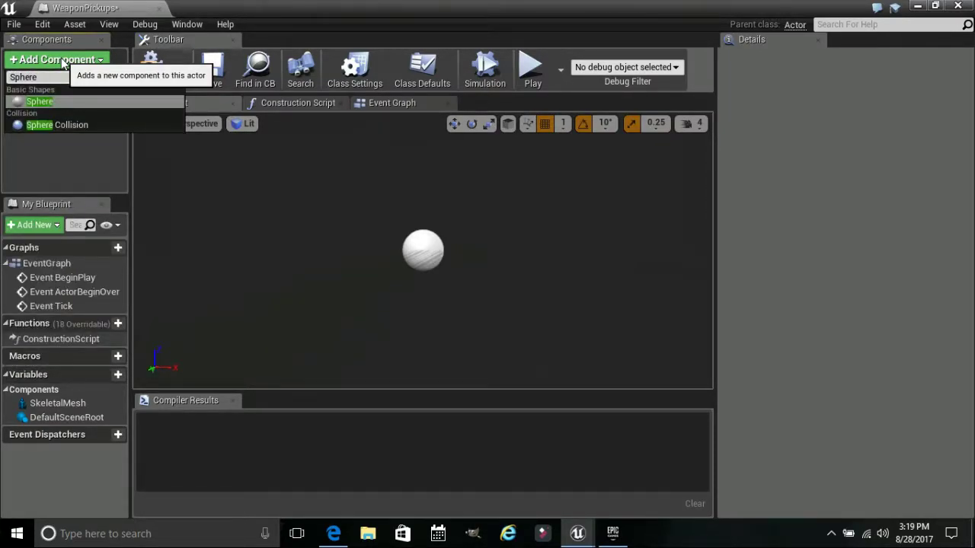
left_click(39, 125)
left_click(34, 155)
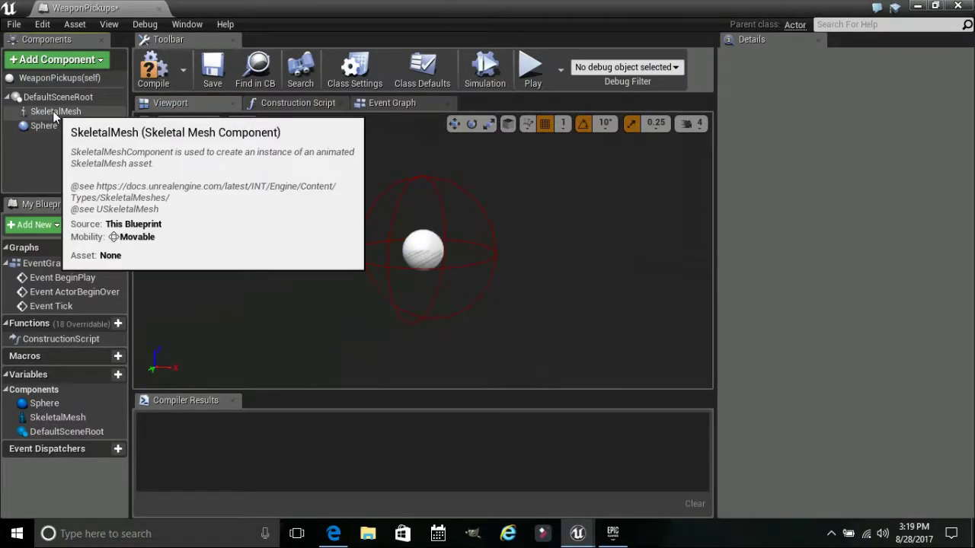
Set the Sphere component's Sphere Radius to 150
left_click(44, 127)
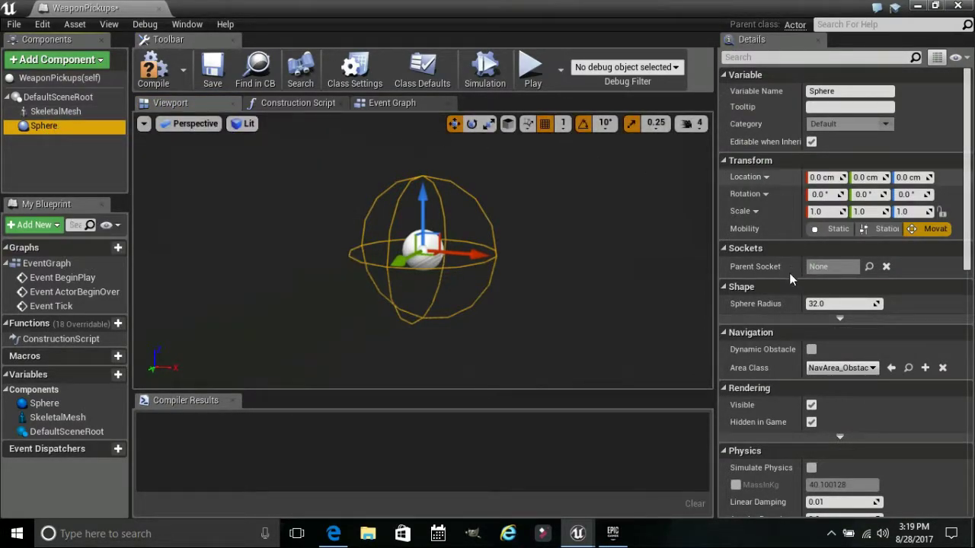
left_click(815, 303)
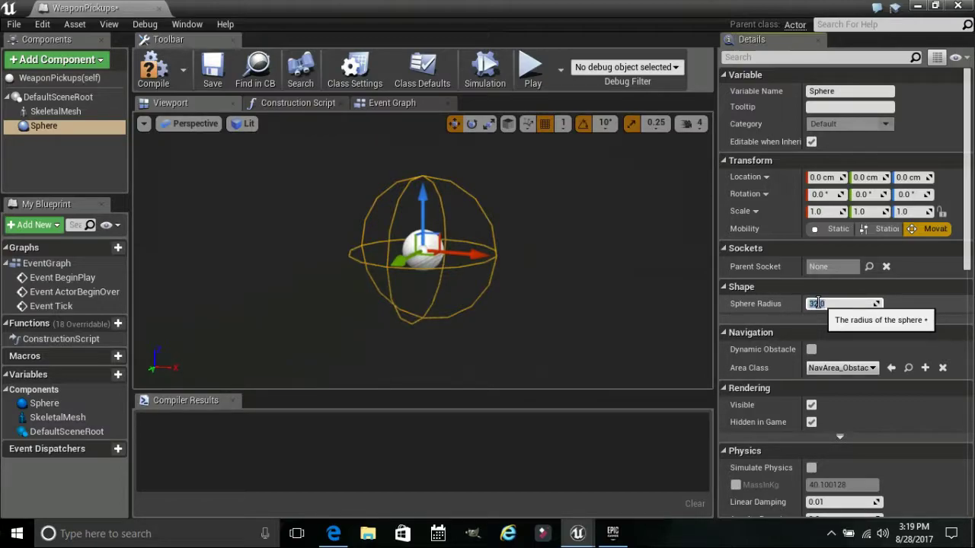
type("150")
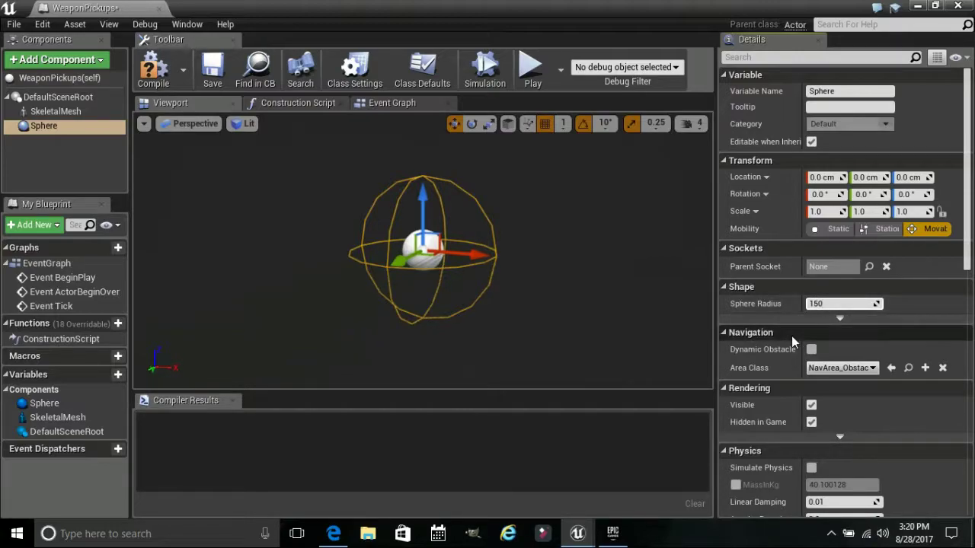
key("Return")
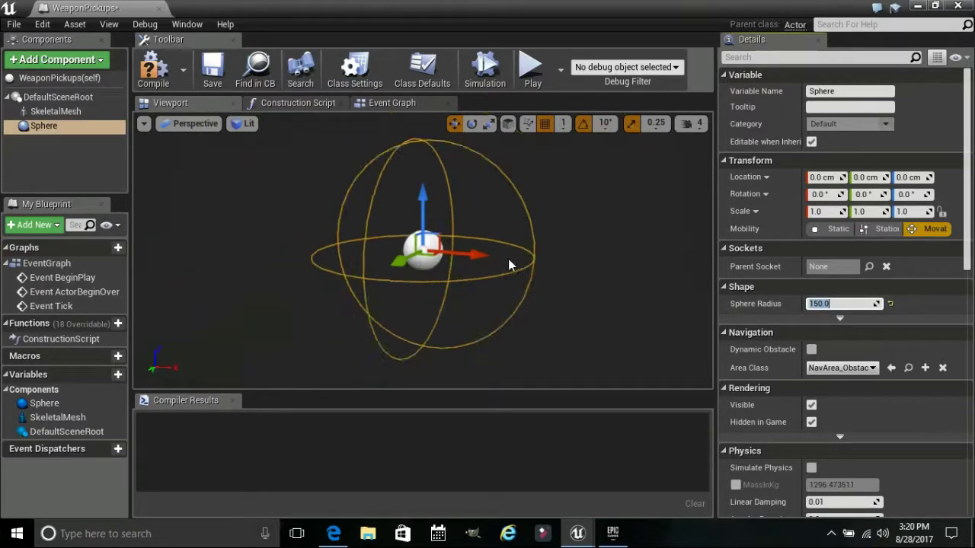
Add a Widget component to WeaponPickups with its default name
left_click(35, 151)
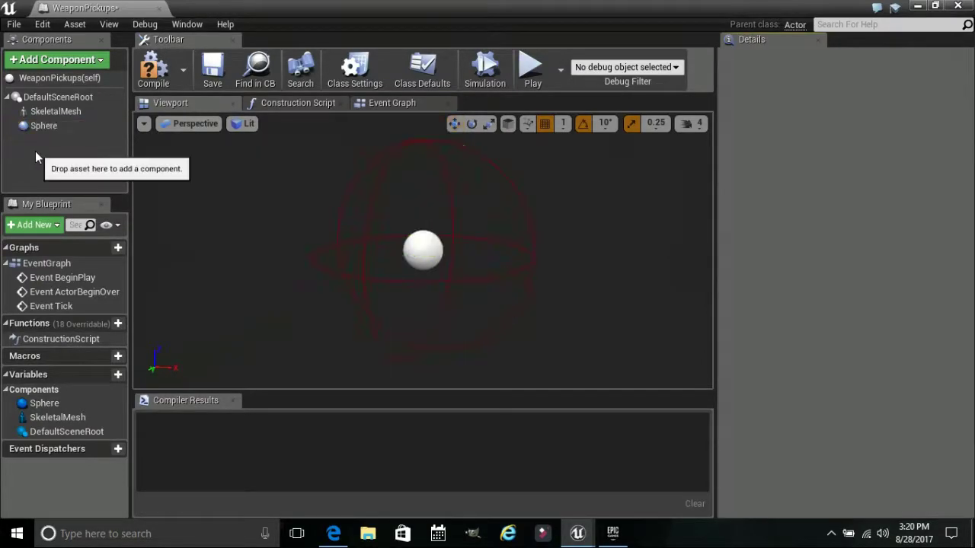
left_click(44, 67)
type("W")
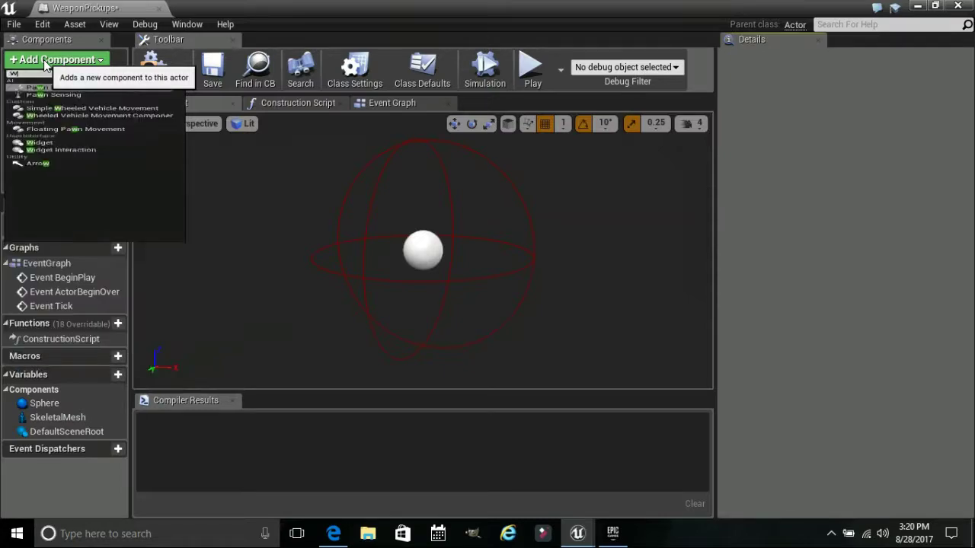
type("idget")
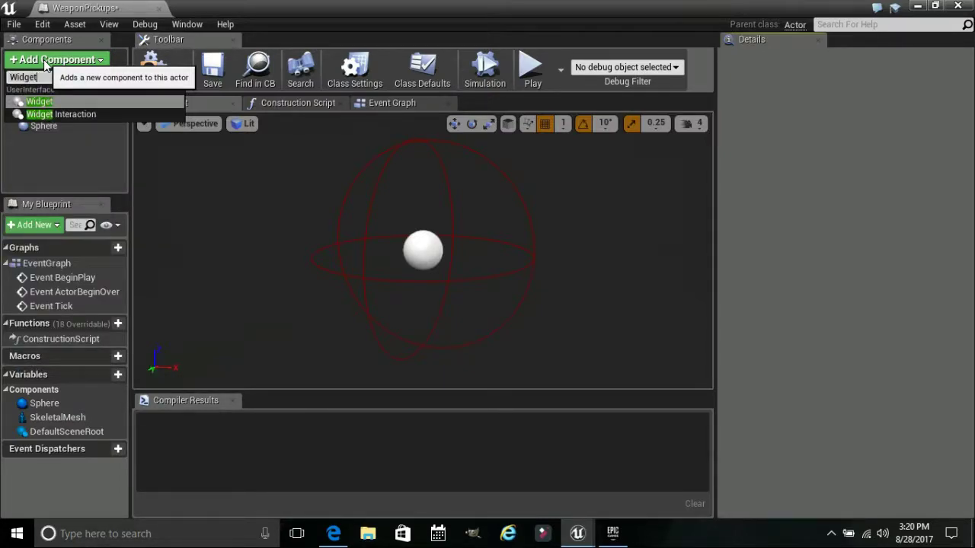
key("Return")
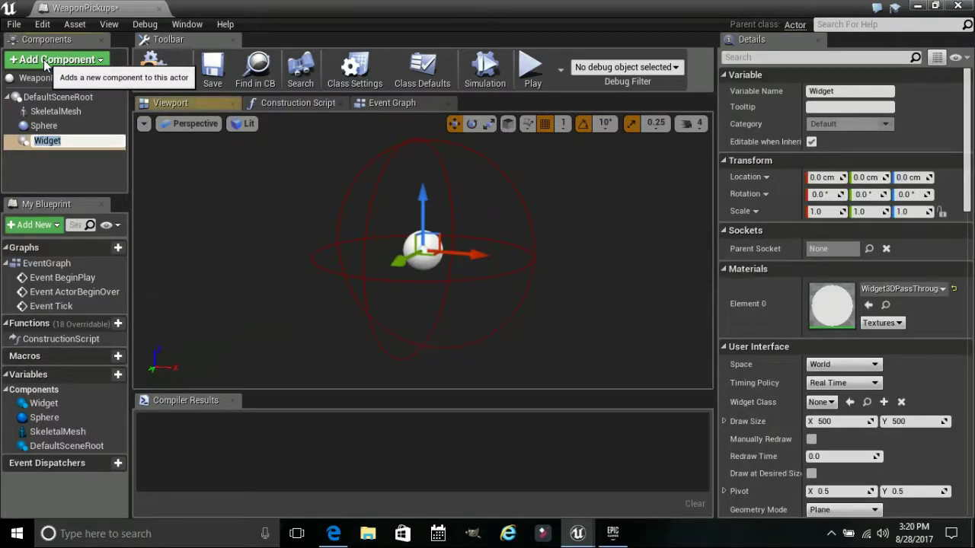
left_click(30, 177)
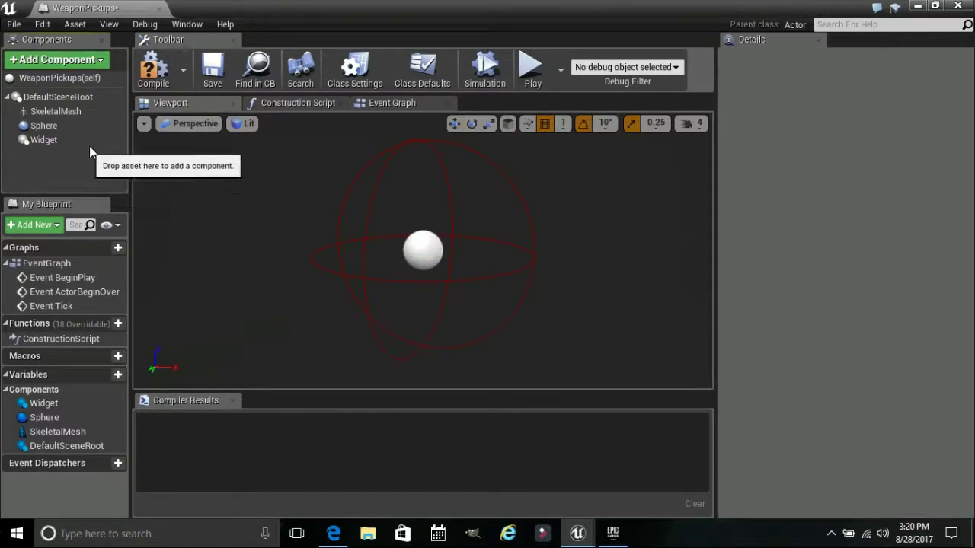
Review the SkeletalMesh, Sphere and Widget components, then dock WeaponPickups beside TPS_Map_01
left_click(73, 112)
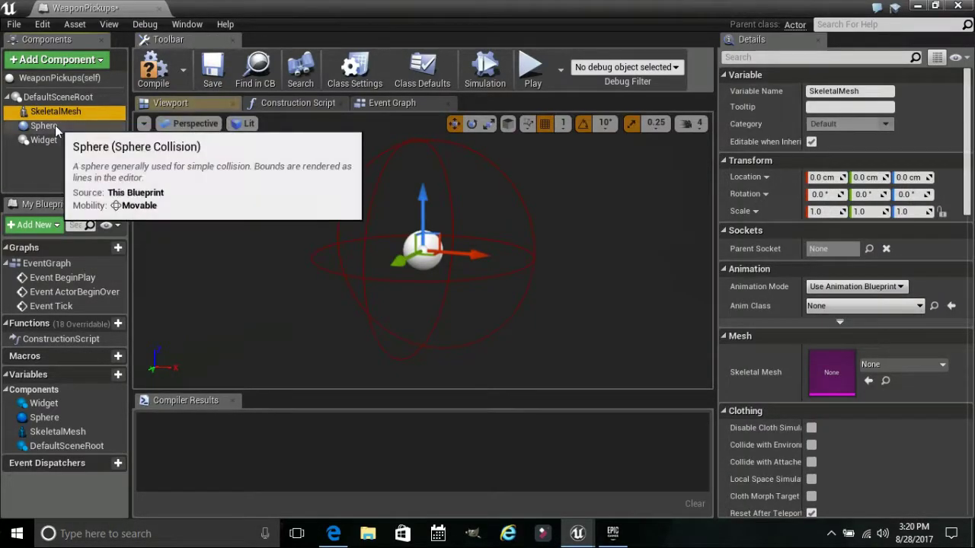
left_click(46, 125)
left_click(51, 141)
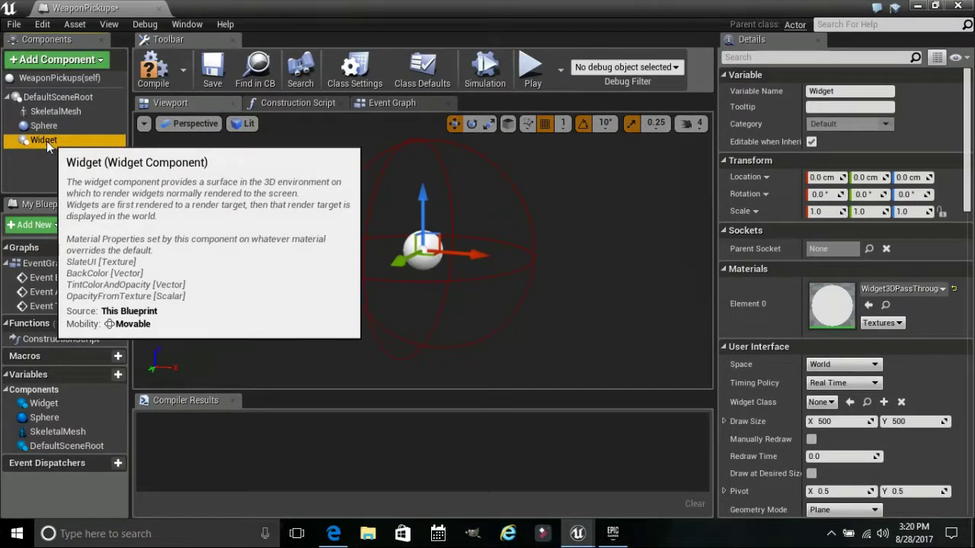
left_click_drag(84, 7, 221, 7)
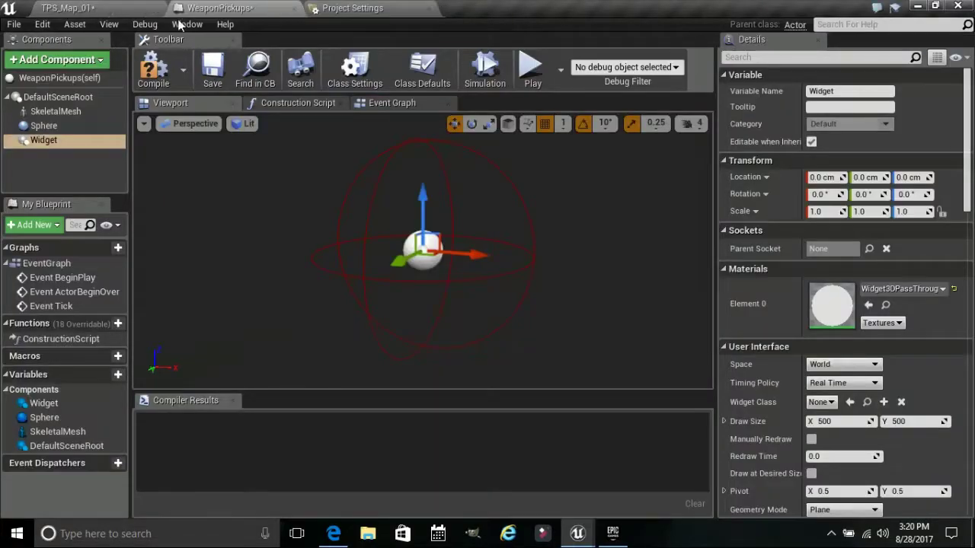
Create a child blueprint of WeaponPickups named WeaponPickups_Rifle_Child in Pickups
left_click(94, 10)
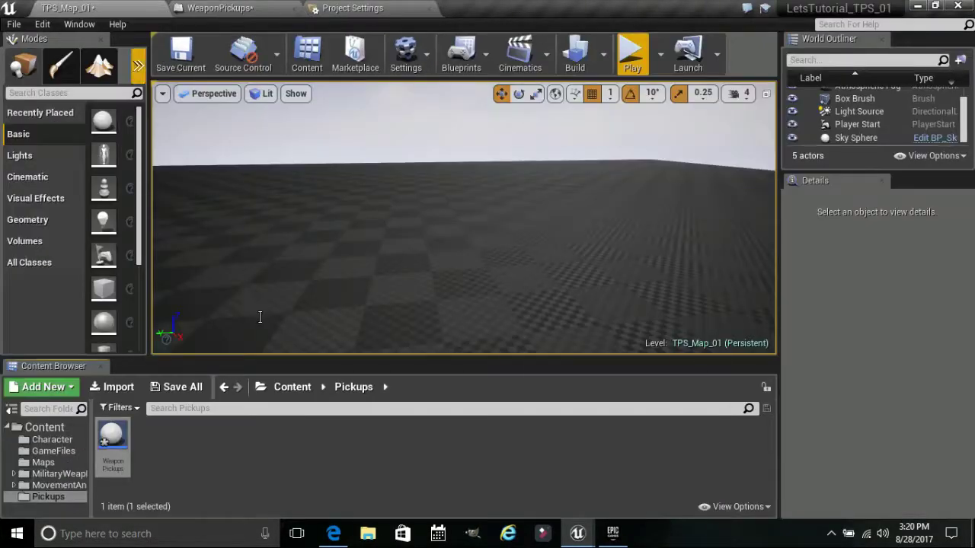
left_click(106, 439)
right_click(105, 438)
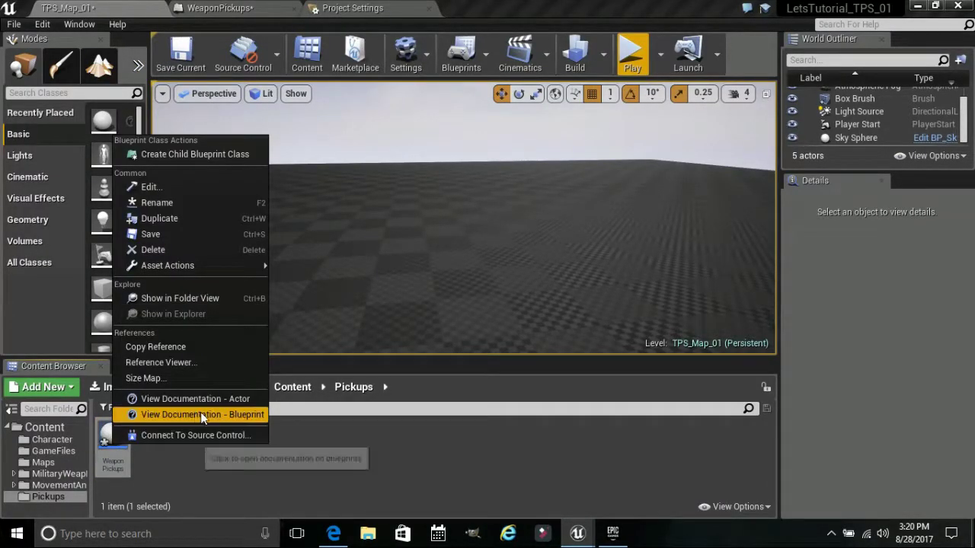
left_click(182, 155)
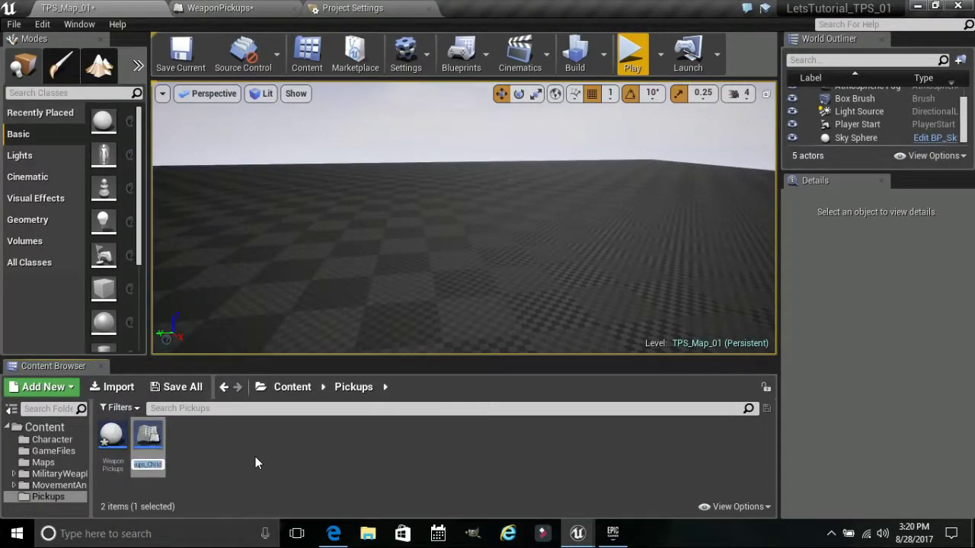
type("Weap")
type("on")
type("Picku")
type("ps")
type("_R")
type("ifle")
type("_")
type("Child")
key("Return")
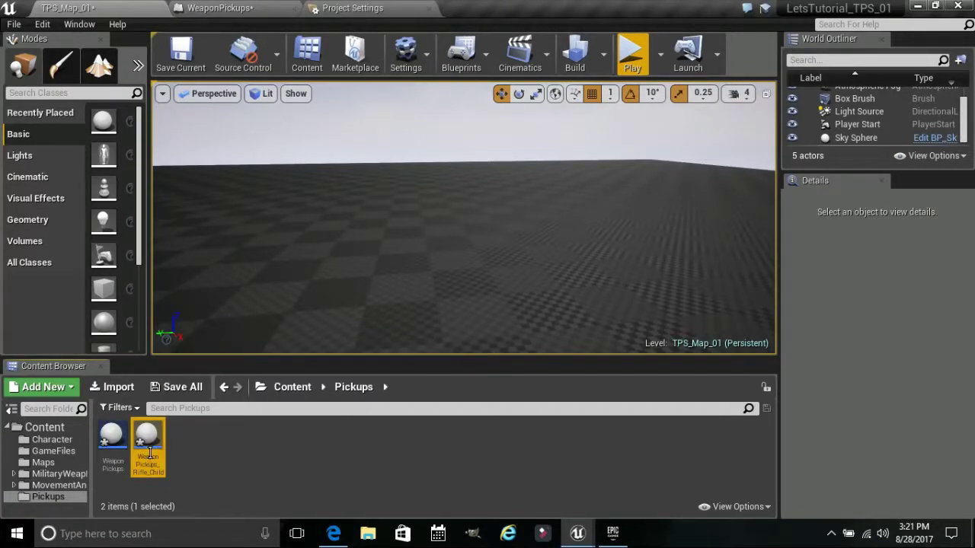
Open WeaponPickups_Rifle_Child, review its inherited SkeletalMesh and Sphere, and reorder its tab
mouse_move(152, 463)
double_click(148, 441)
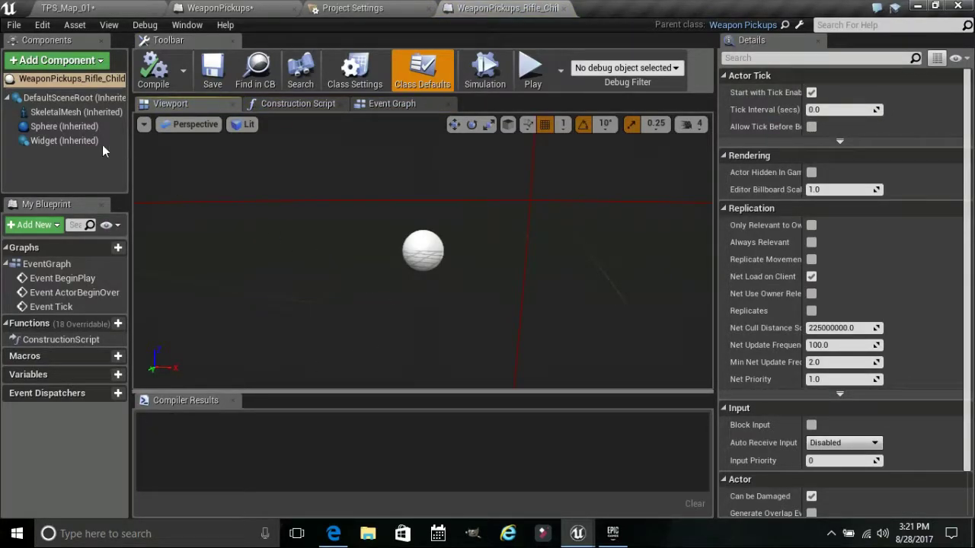
mouse_move(113, 114)
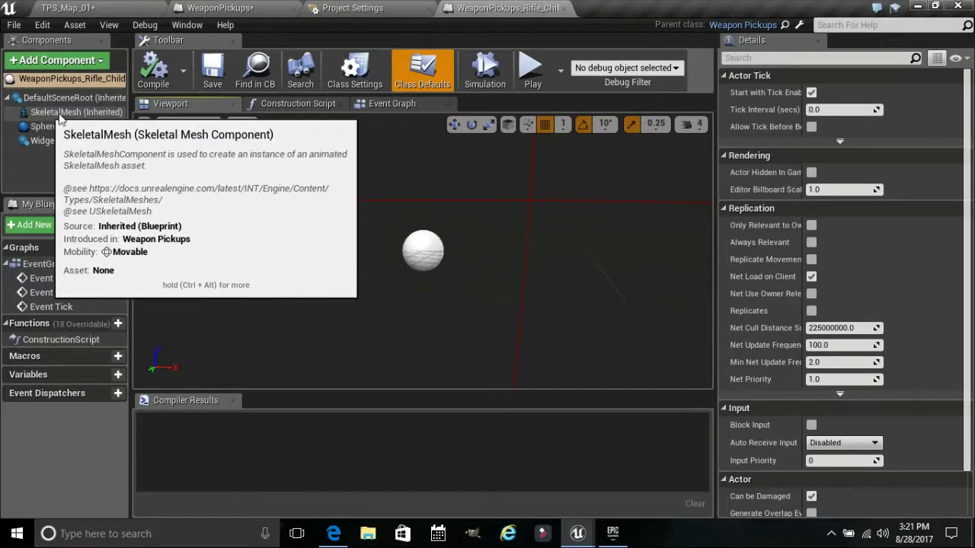
mouse_move(51, 133)
left_click(61, 112)
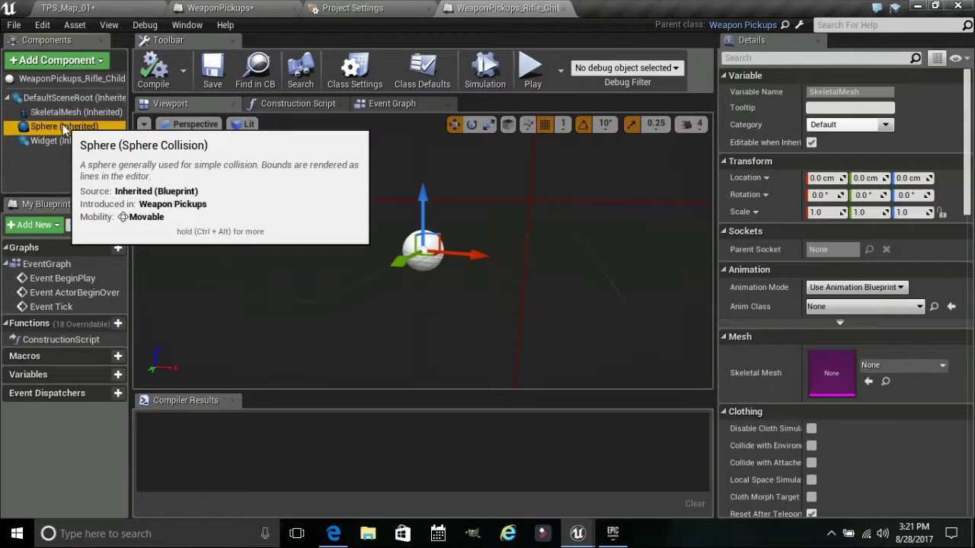
left_click(61, 126)
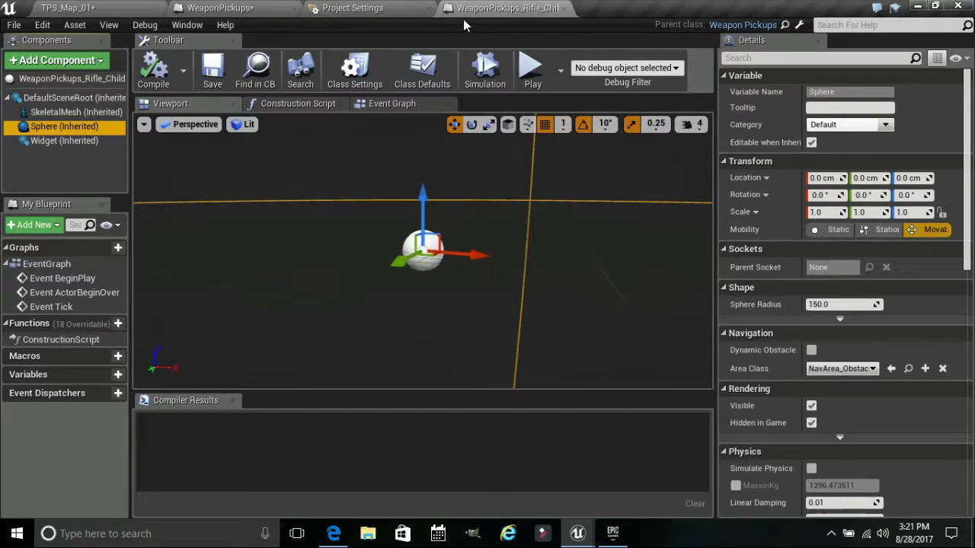
left_click_drag(468, 9, 370, 9)
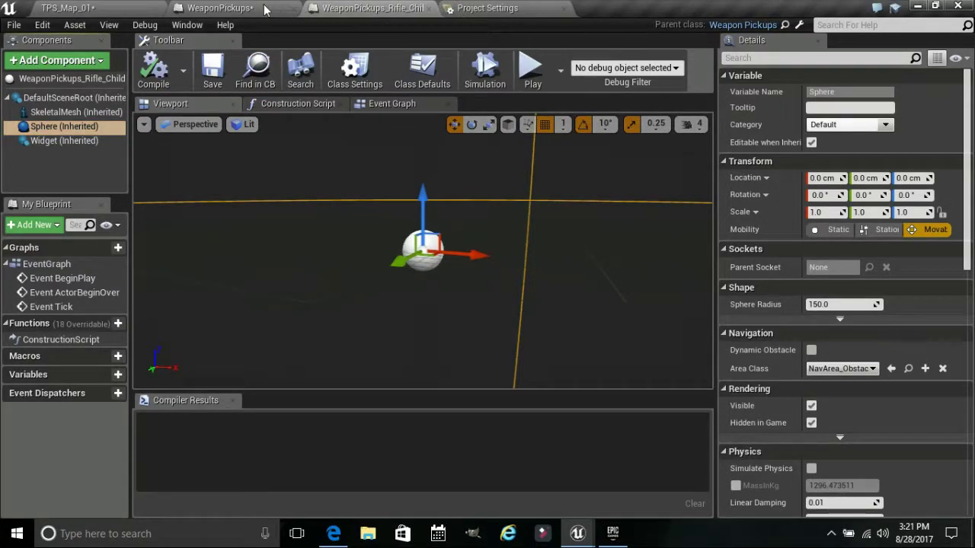
left_click(221, 8)
Uncheck Hidden in Game on the WeaponPickups Sphere, then check the rifle child's inherited Widget
left_click(45, 126)
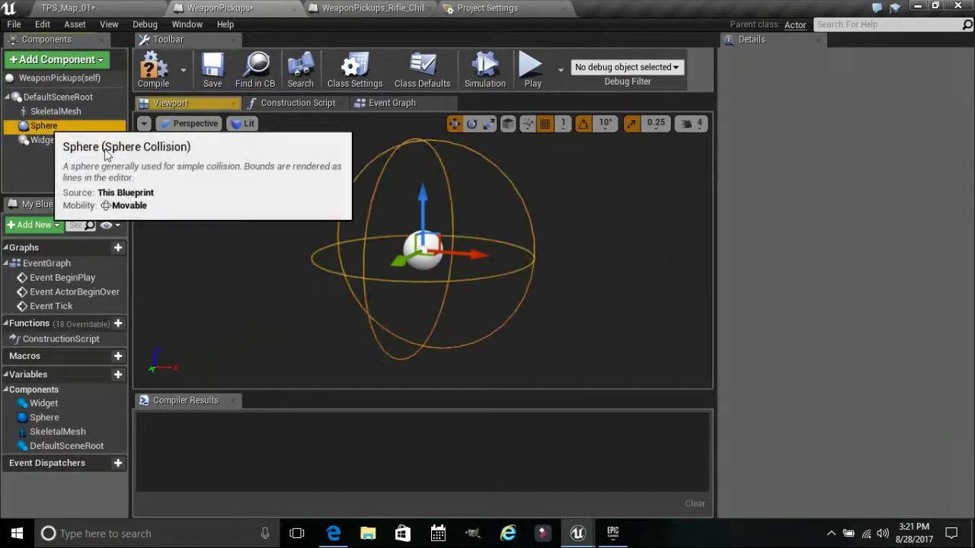
left_click(812, 423)
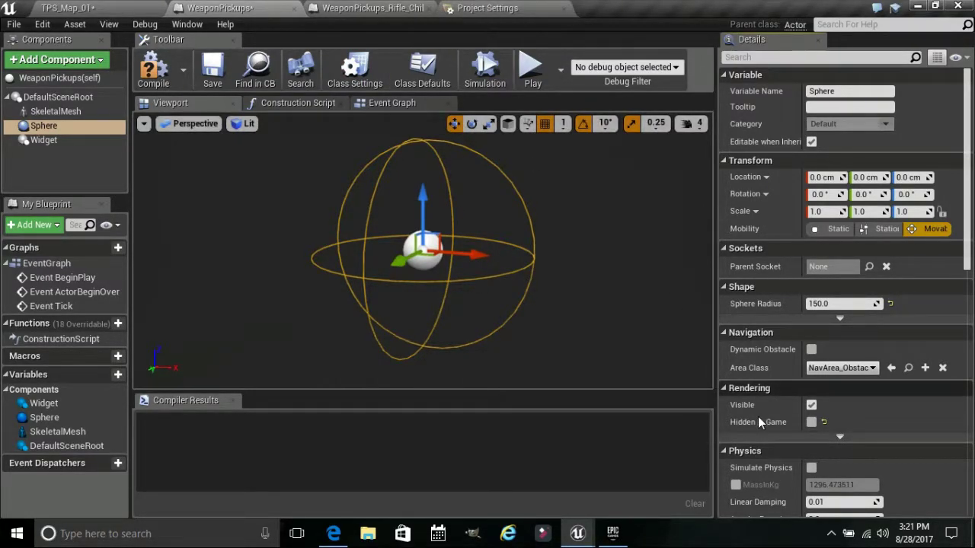
left_click(379, 9)
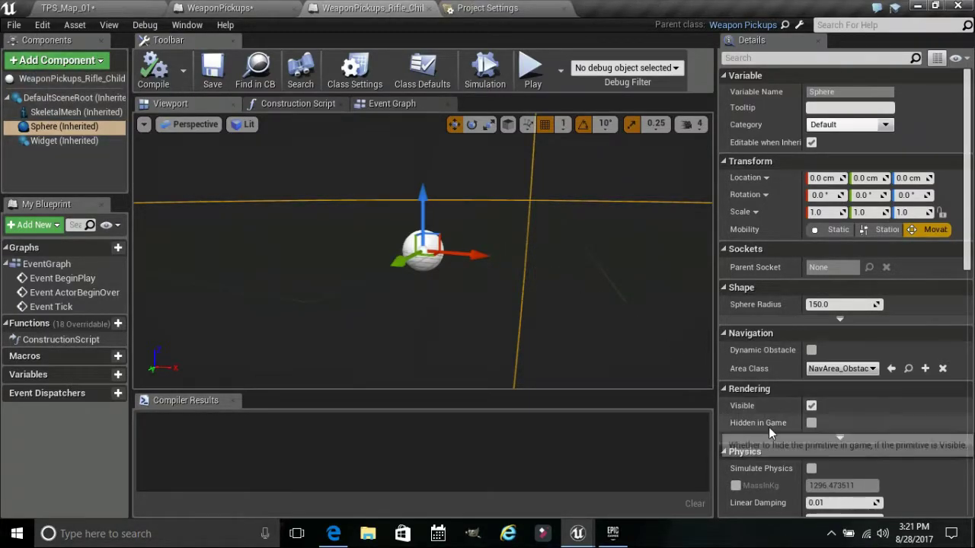
left_click(60, 142)
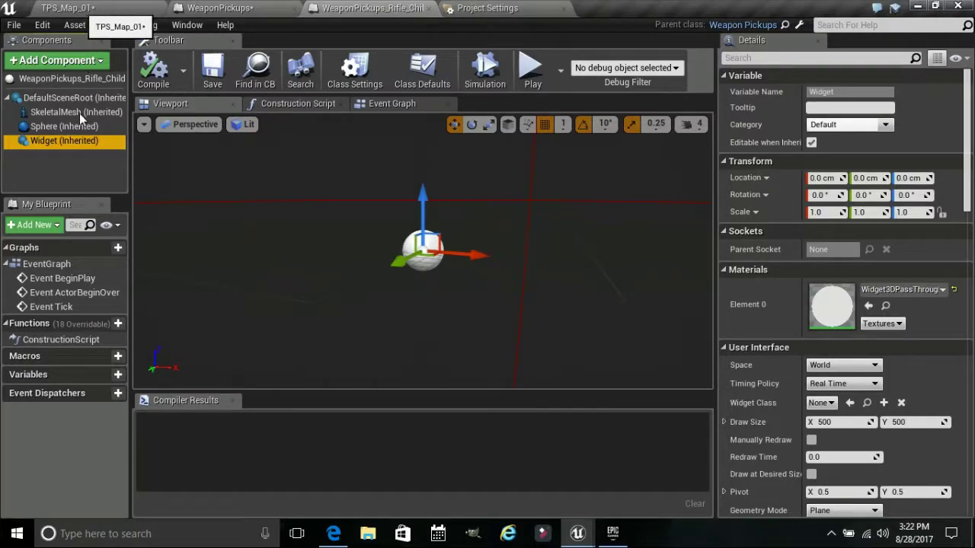
Create a Widget Blueprint named RifleUI in Pickups and open it in the designer
left_click(92, 4)
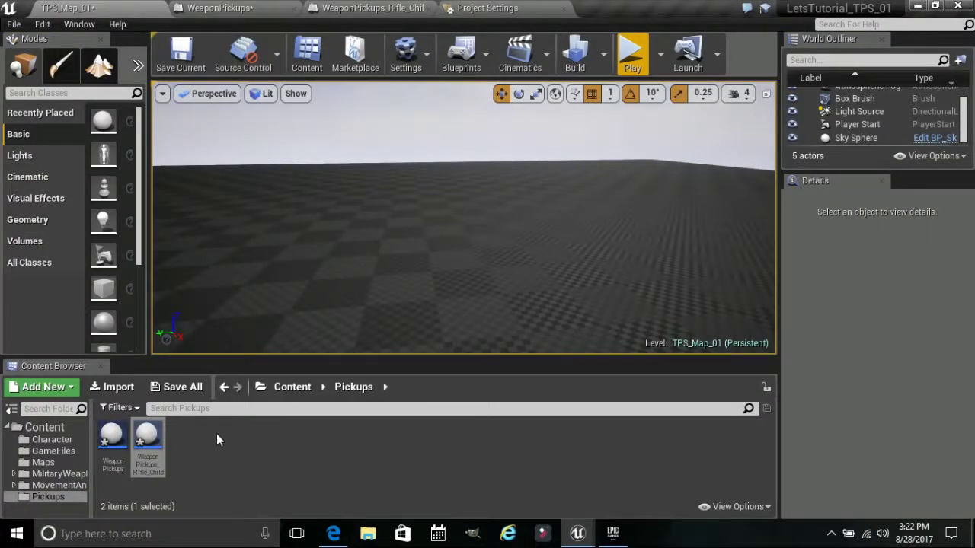
left_click(197, 454)
right_click(197, 457)
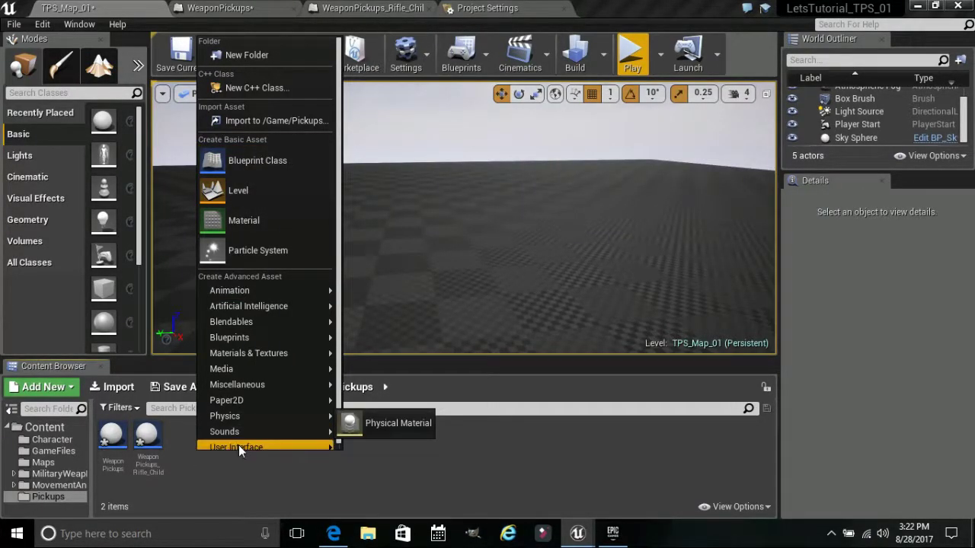
mouse_move(238, 447)
left_click(381, 505)
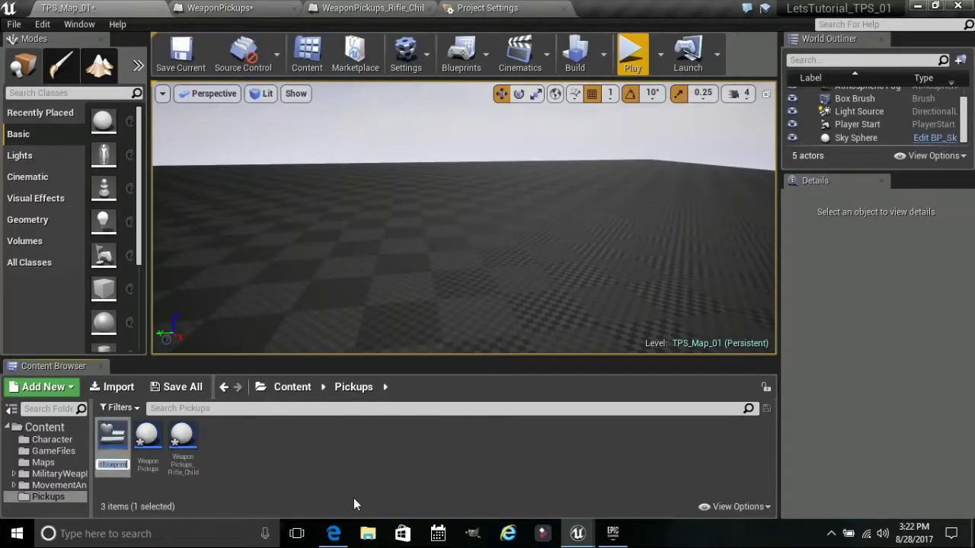
type("RifleUI")
key("Return")
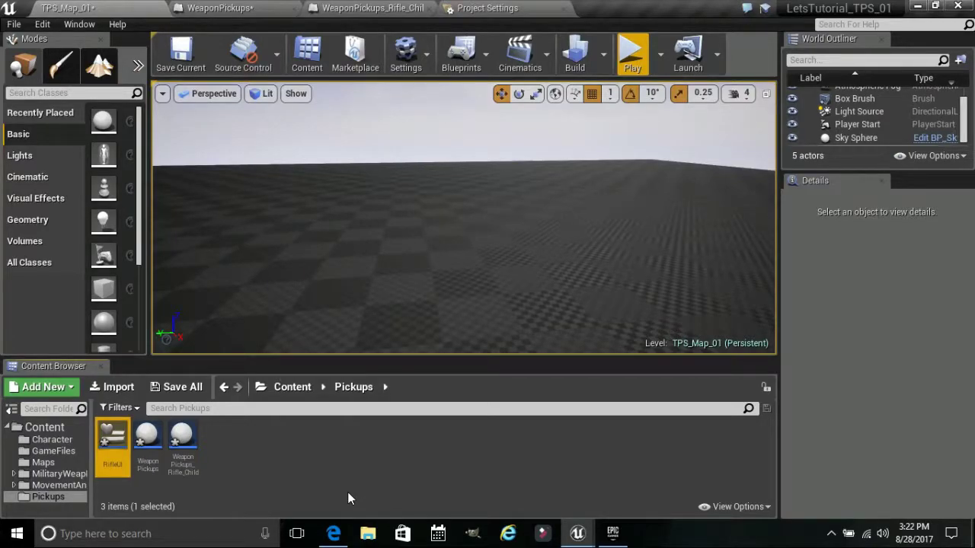
double_click(111, 432)
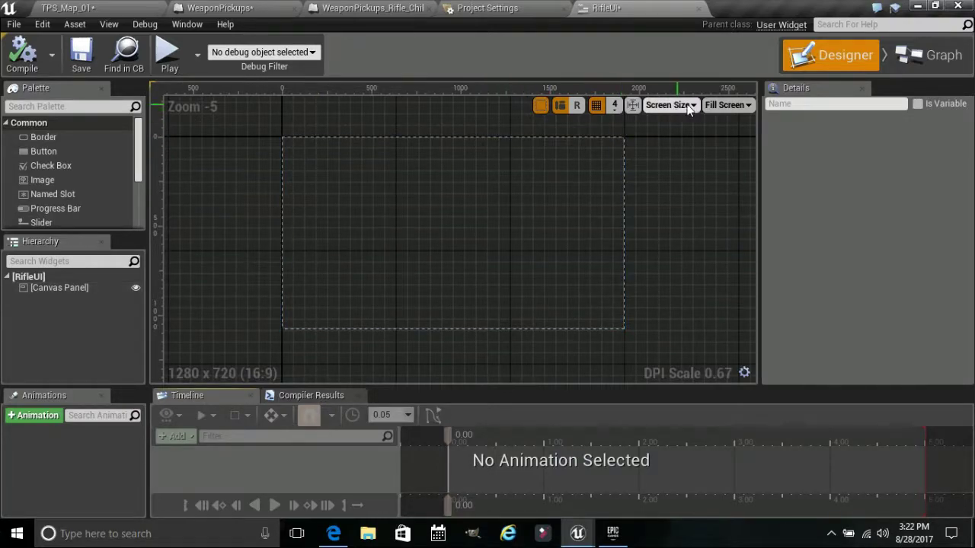
Give RifleUI a custom design size of 150 by 70 and zoom to it at 1:1
left_click(737, 106)
left_click(728, 137)
left_click(648, 107)
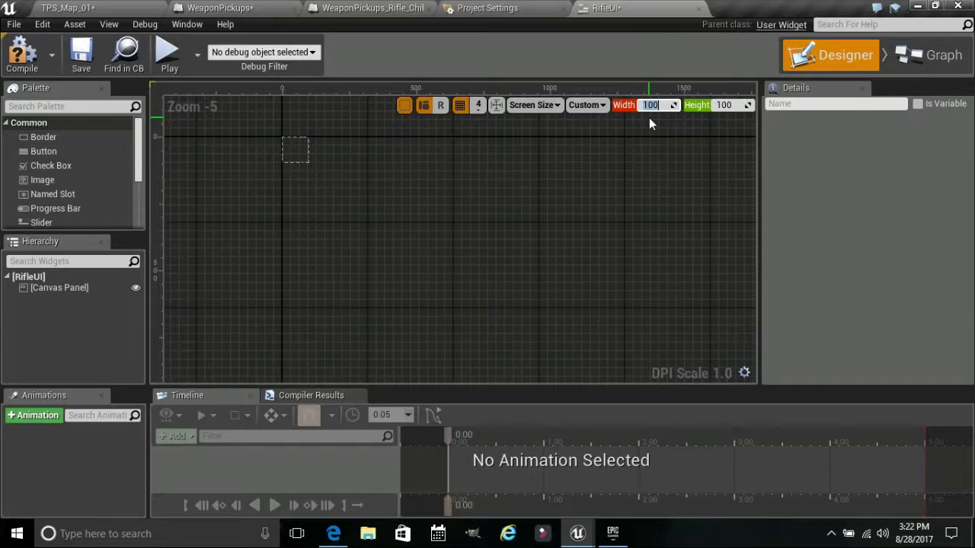
type("150")
key("Return")
left_click(728, 109)
type("70")
key("Return")
scroll(254, 204, "up", 4)
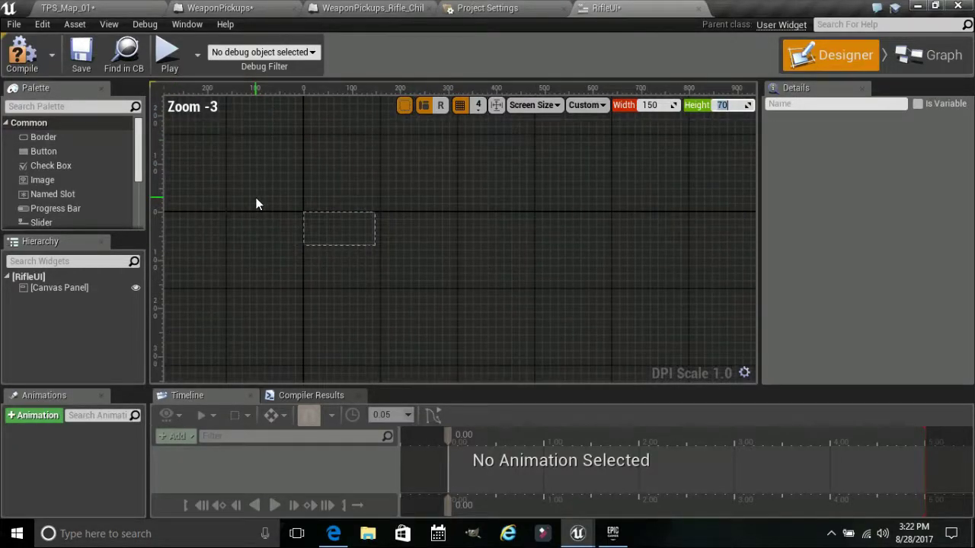
scroll(272, 211, "up", 1)
right_click_drag(272, 211, 226, 172)
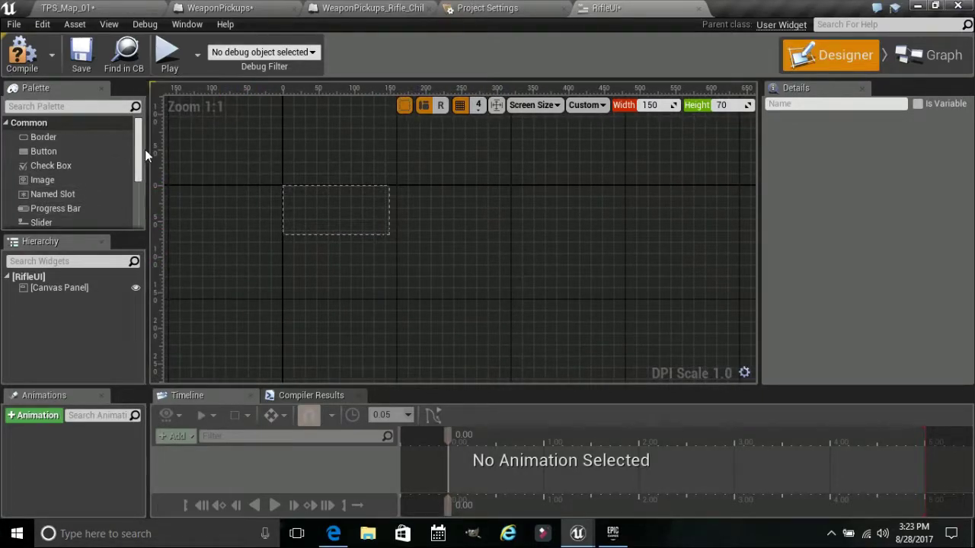
Add a text block reading 'Rifle' at position 32, 16 and compile RifleUI
left_click_drag(138, 144, 137, 176)
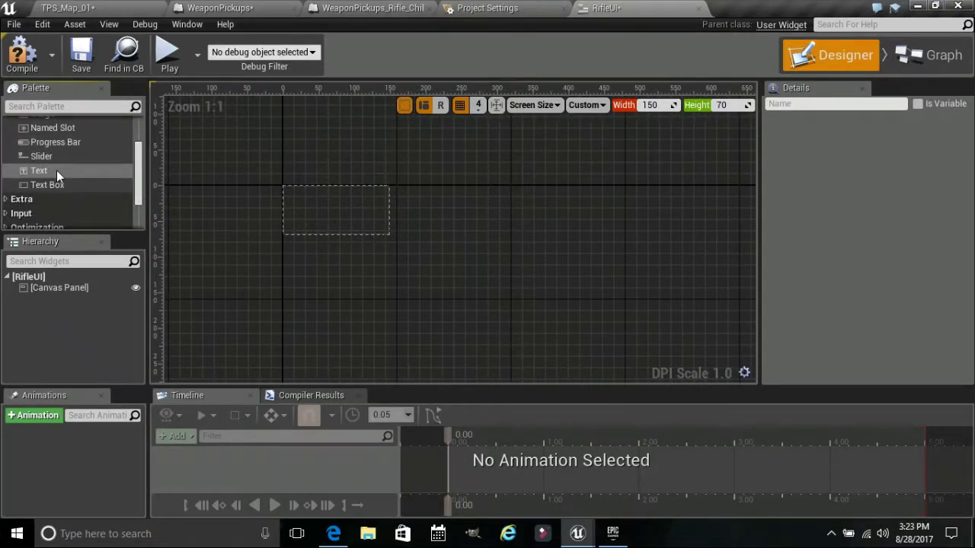
left_click_drag(54, 171, 283, 200)
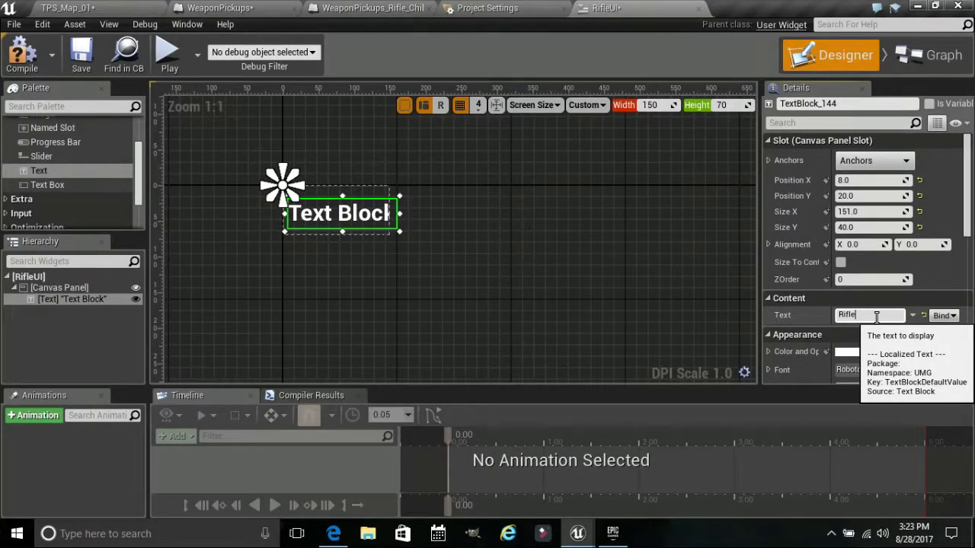
key("Return")
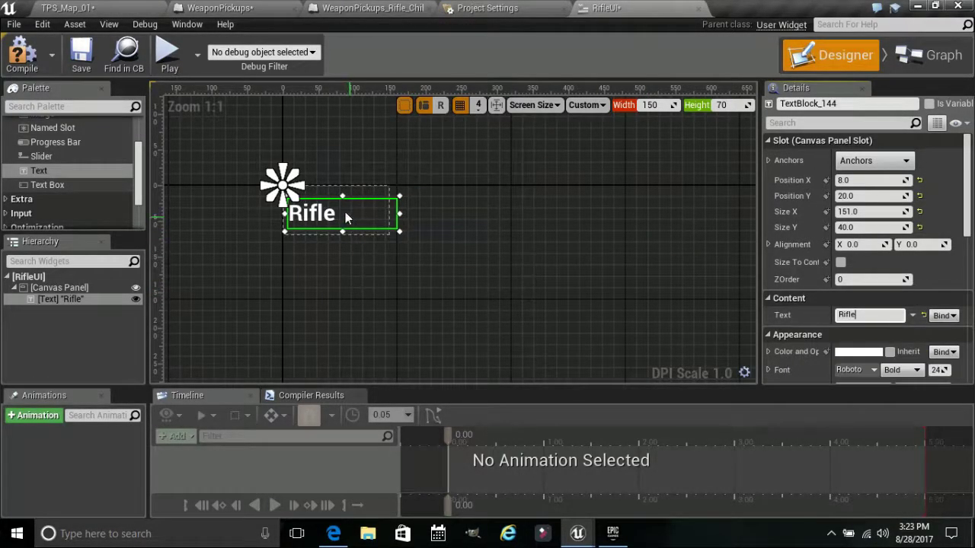
left_click_drag(320, 217, 328, 214)
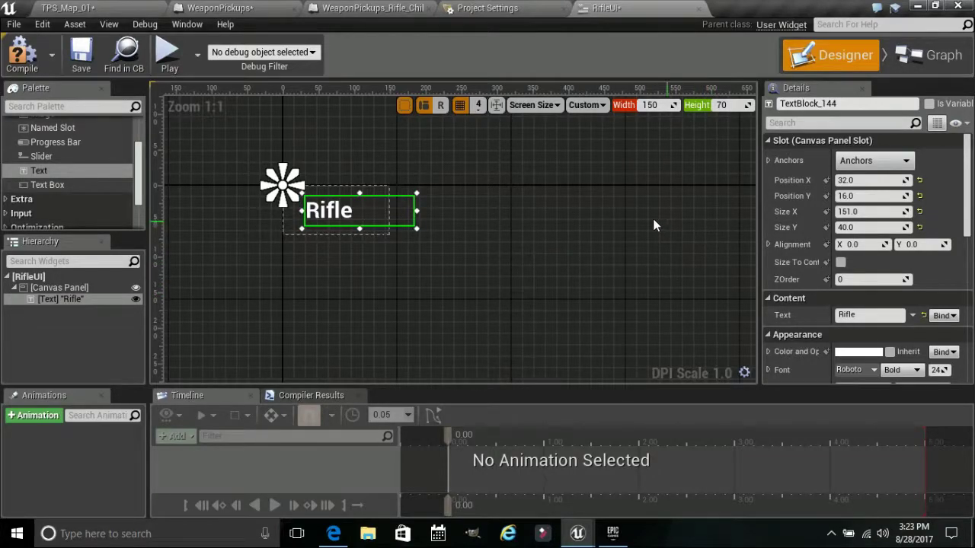
left_click(548, 250)
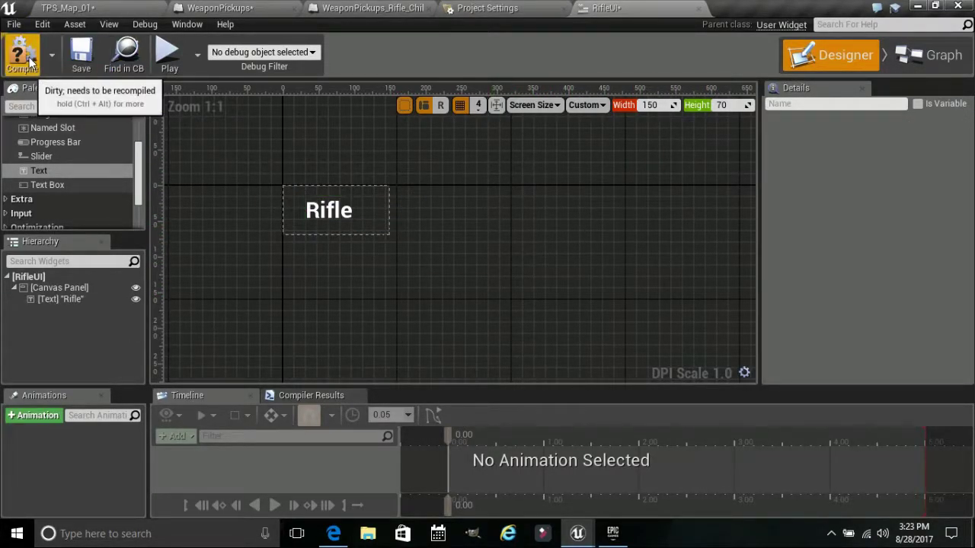
left_click(28, 59)
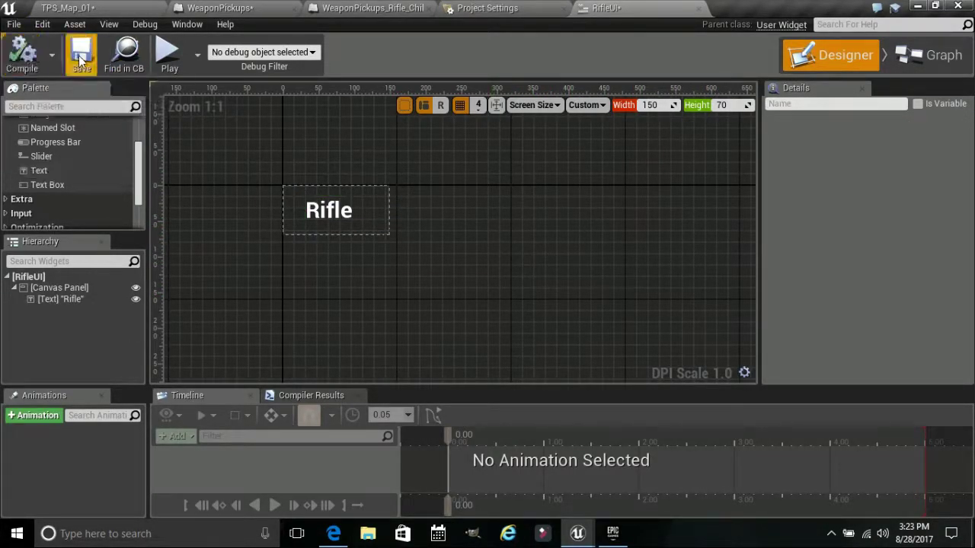
Open the WeaponPickups blueprint from the TPS_Map_01 level and select its Widget component
left_click(69, 7)
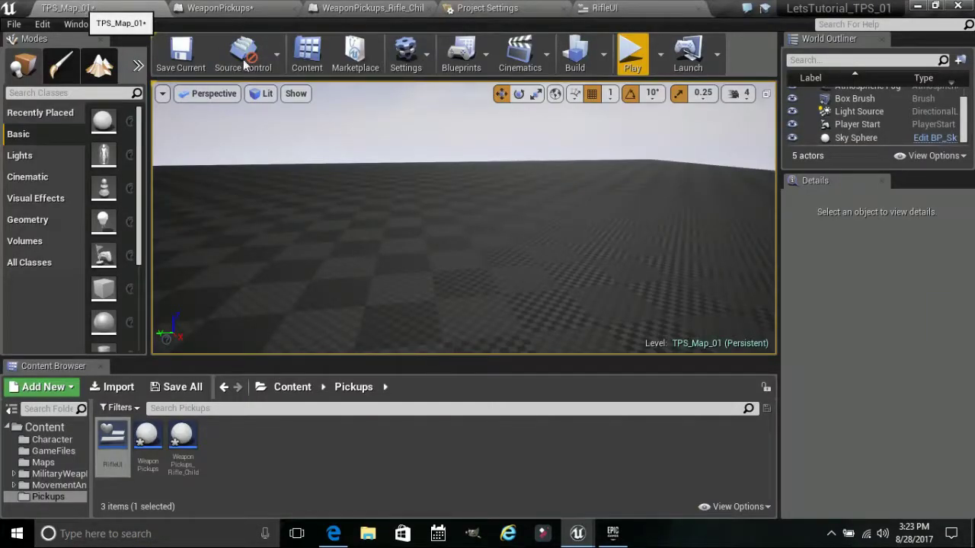
left_click(218, 8)
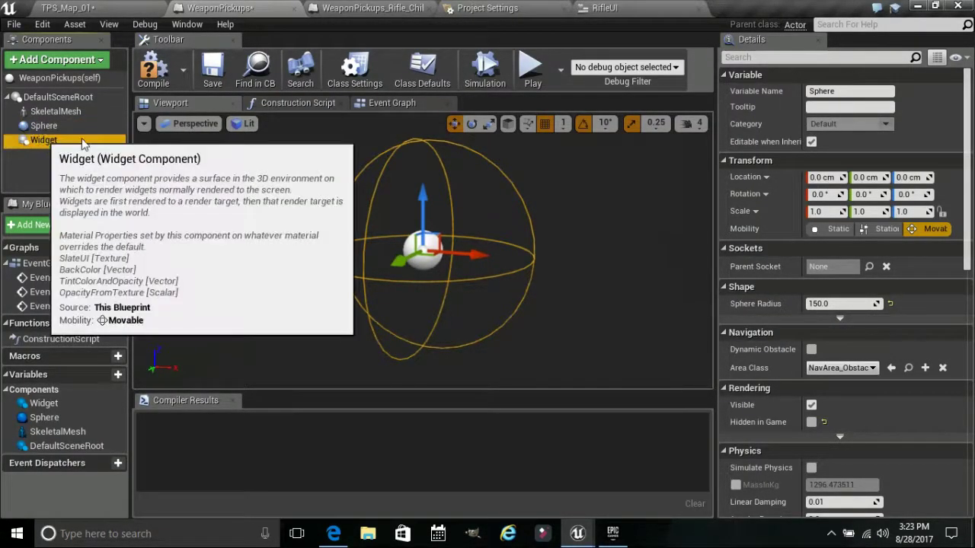
left_click(44, 140)
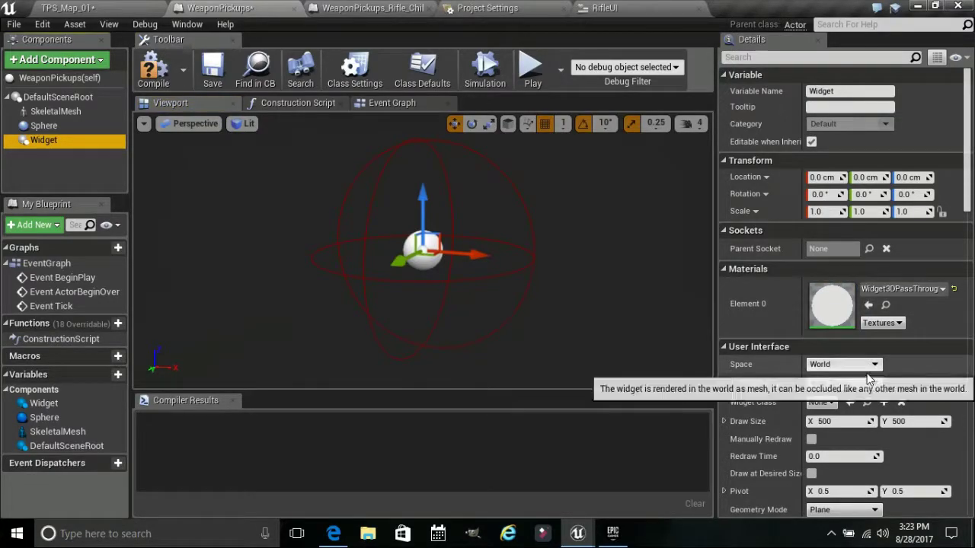
Give the Widget a 150 x 70 draw size and make it render in Screen space
left_click(835, 423)
type("150")
key("Return")
left_click(924, 421)
type("70")
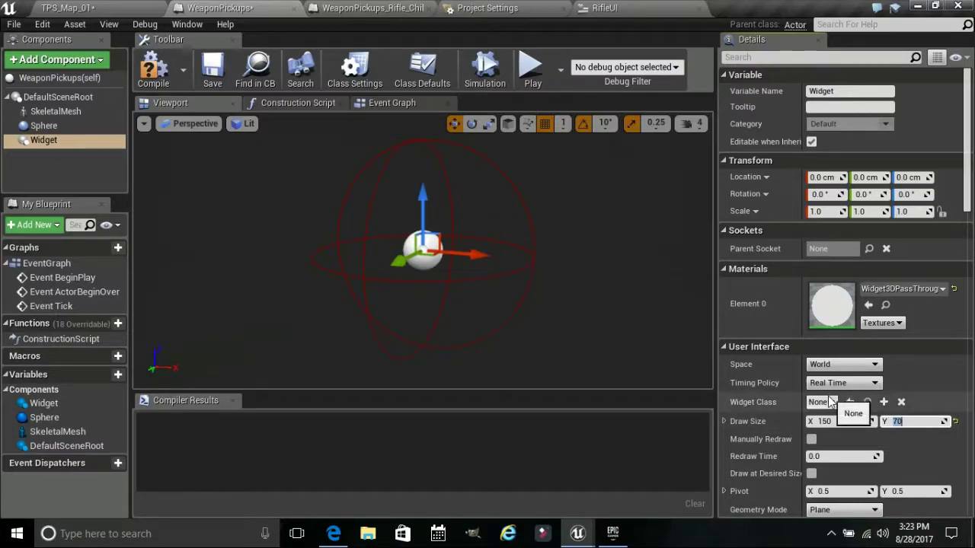
left_click(874, 364)
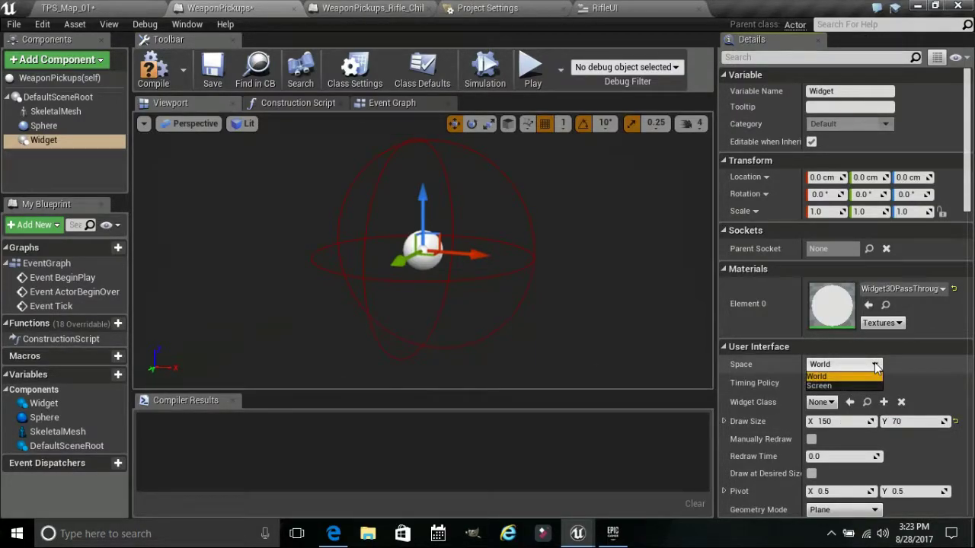
left_click(829, 386)
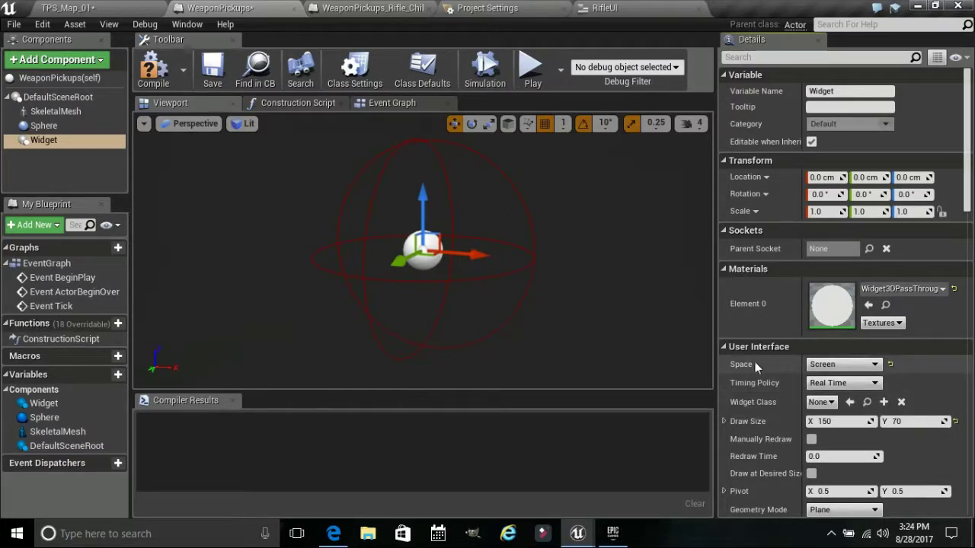
left_click(53, 125)
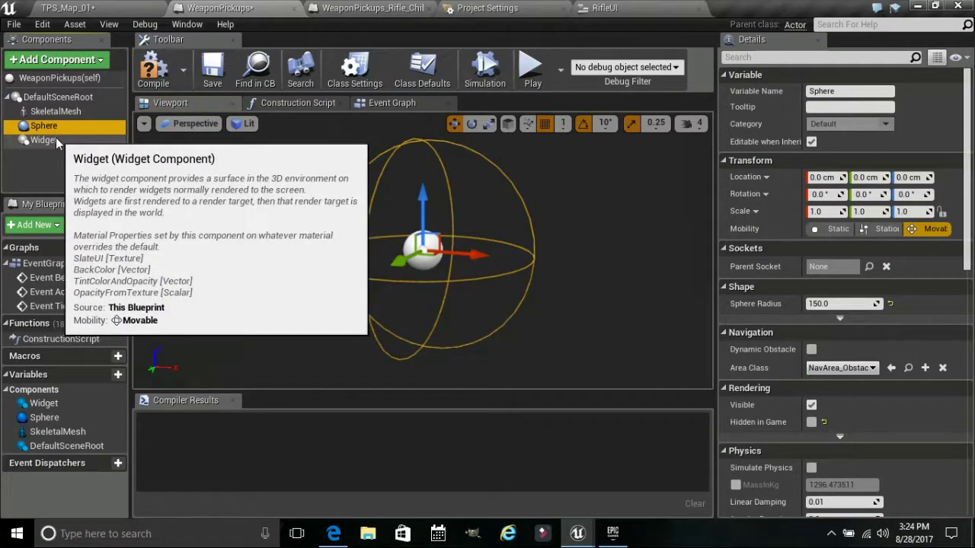
left_click(55, 138)
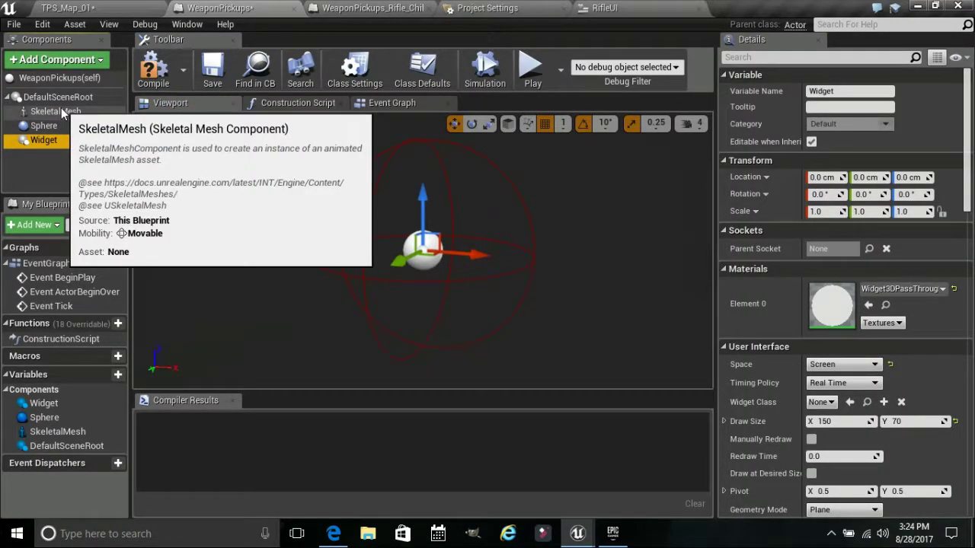
left_click(619, 9)
left_click(229, 6)
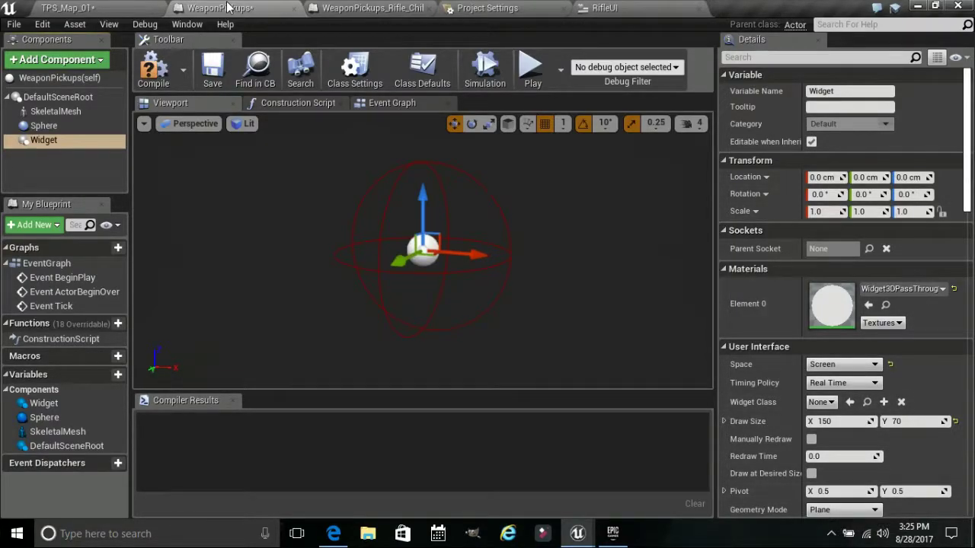
scroll(846, 305, "down", 5)
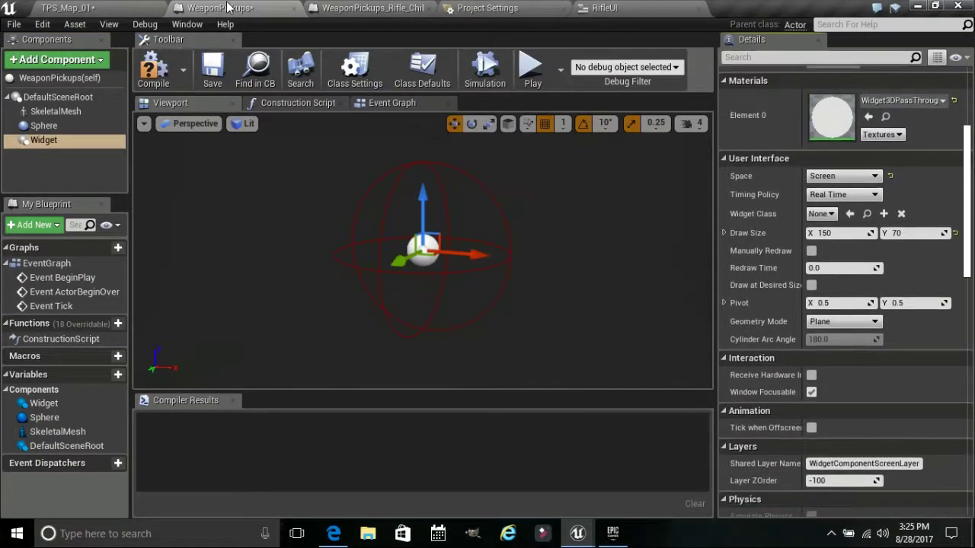
scroll(846, 305, "down", 9)
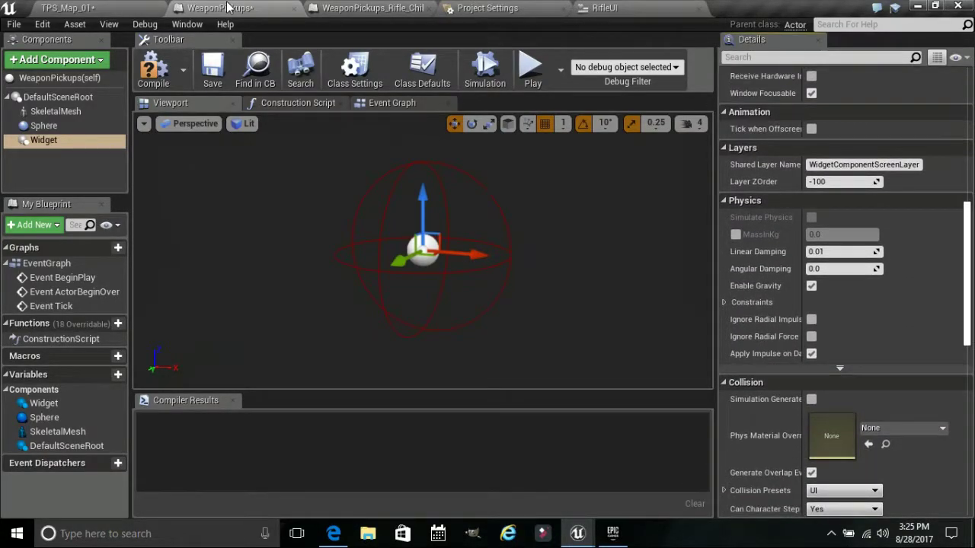
scroll(846, 304, "down", 5)
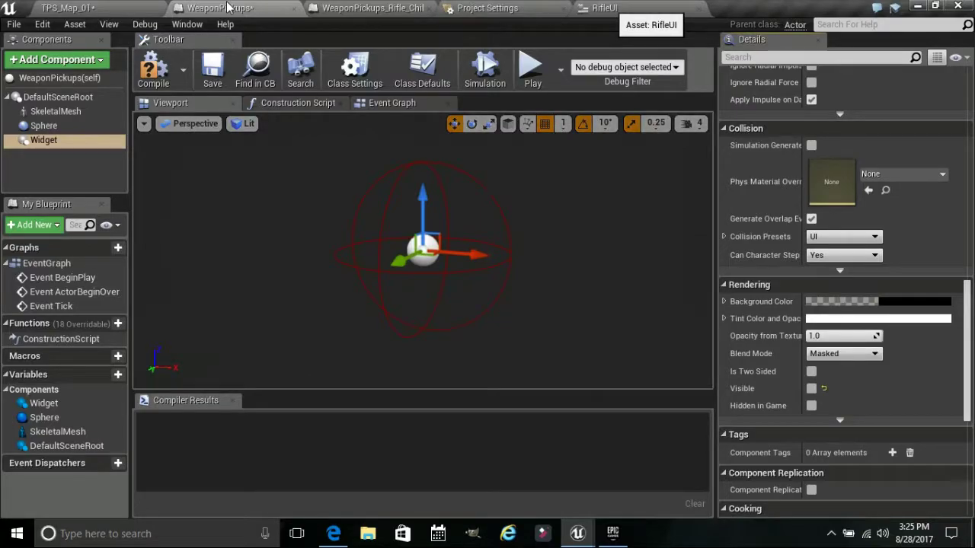
left_click(655, 8)
Close the RifleUI editor and set the WeaponPickups_Rifle_Child inherited Widget's class to RifleUI
left_click(653, 8)
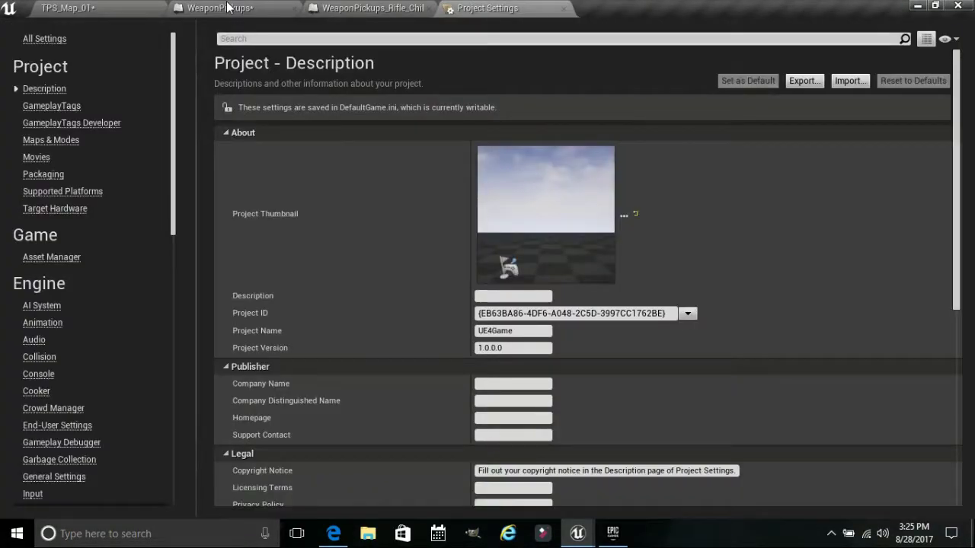
left_click(373, 7)
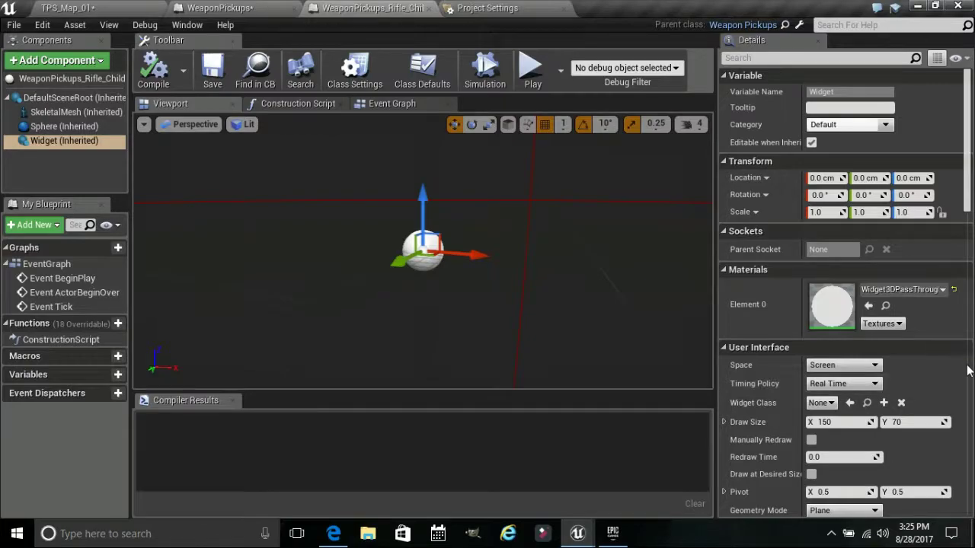
left_click(815, 405)
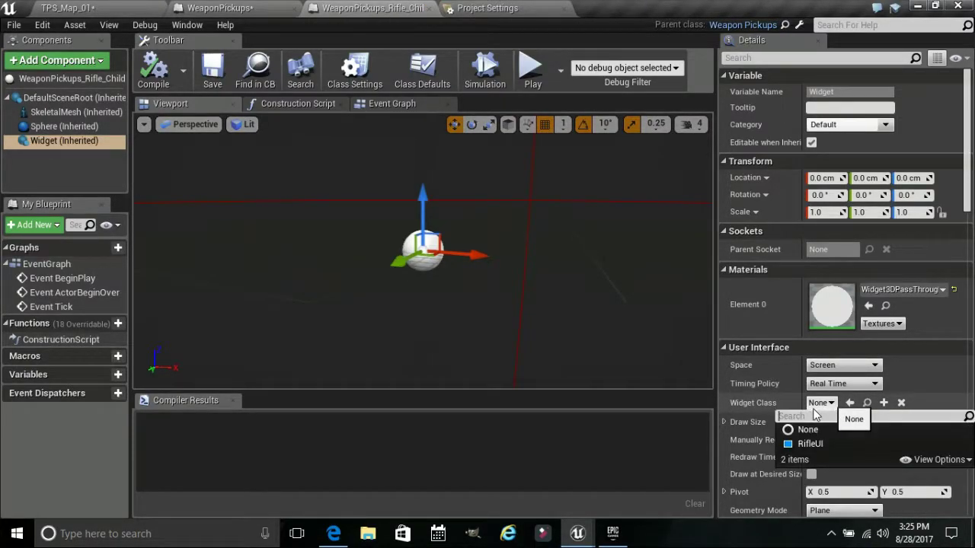